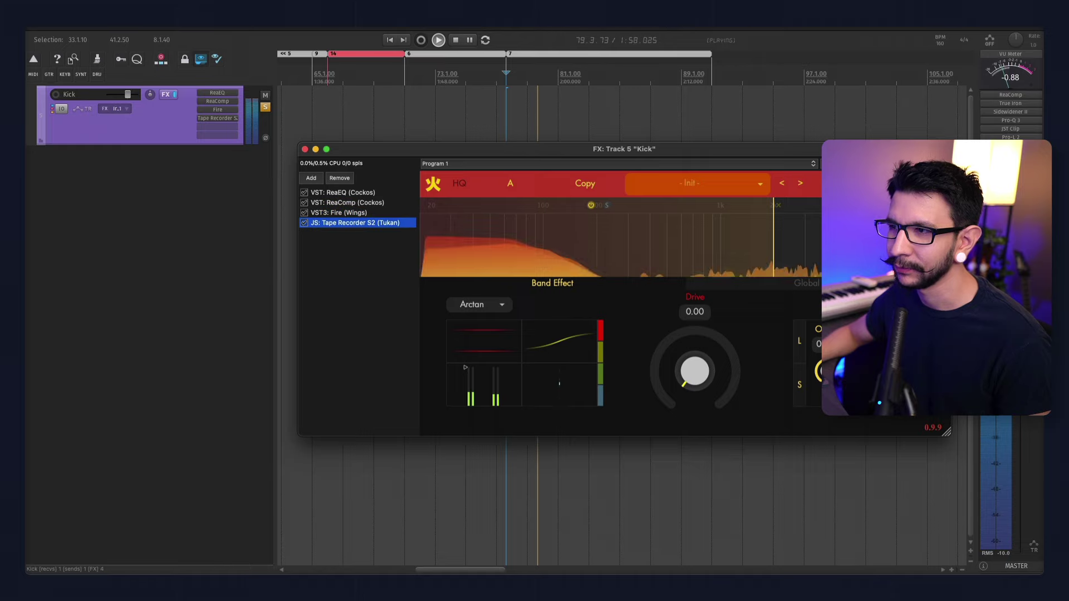
Bypass the Kick track's whole FX chain and play back the drums to hear the unprocessed sound
left_click(258, 115)
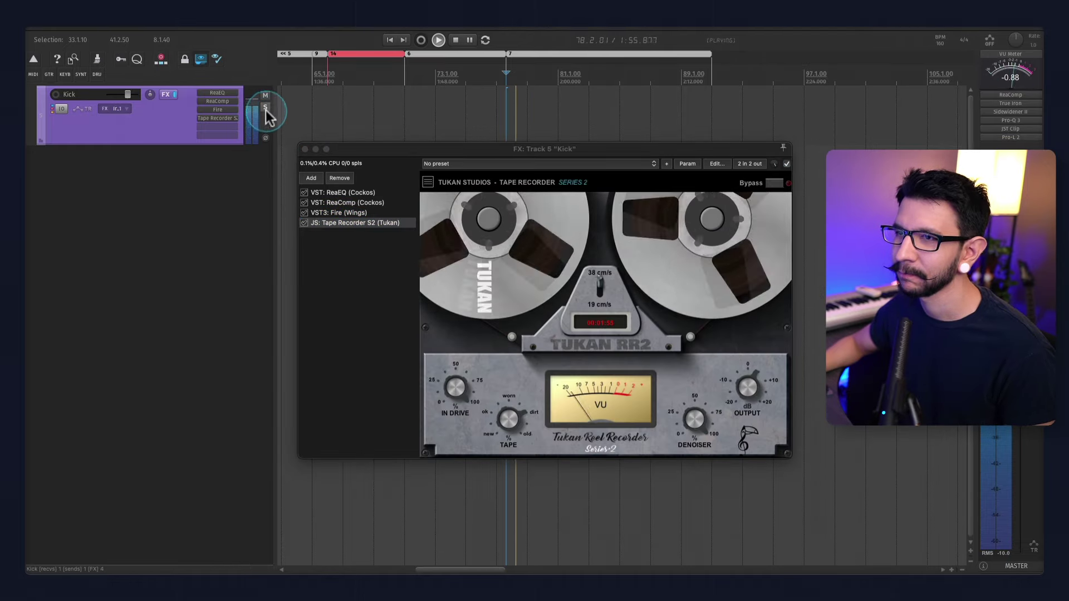
key("space")
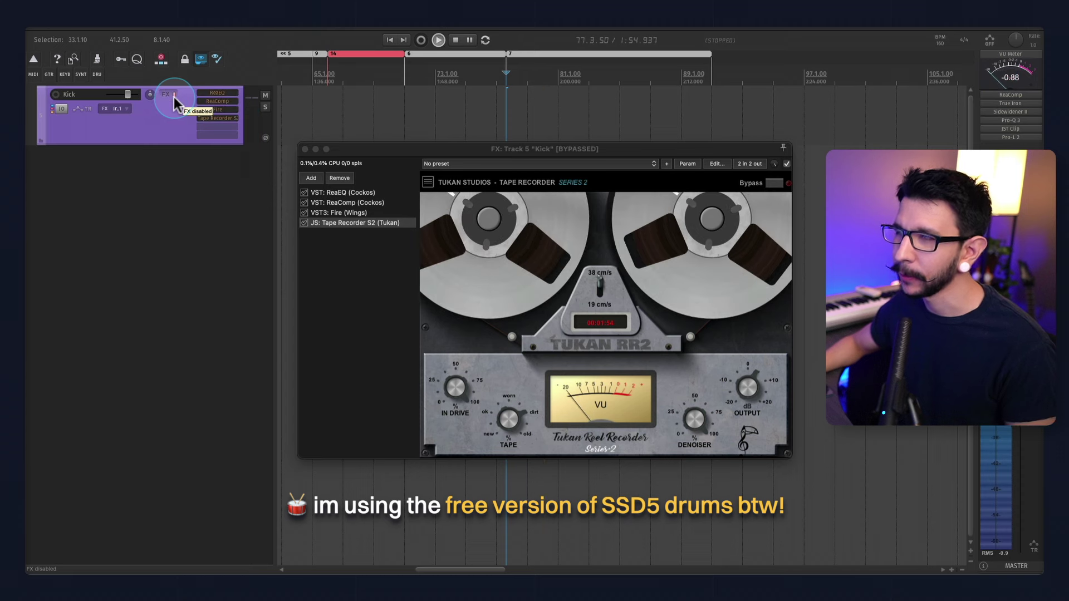
left_click(175, 96)
key("space")
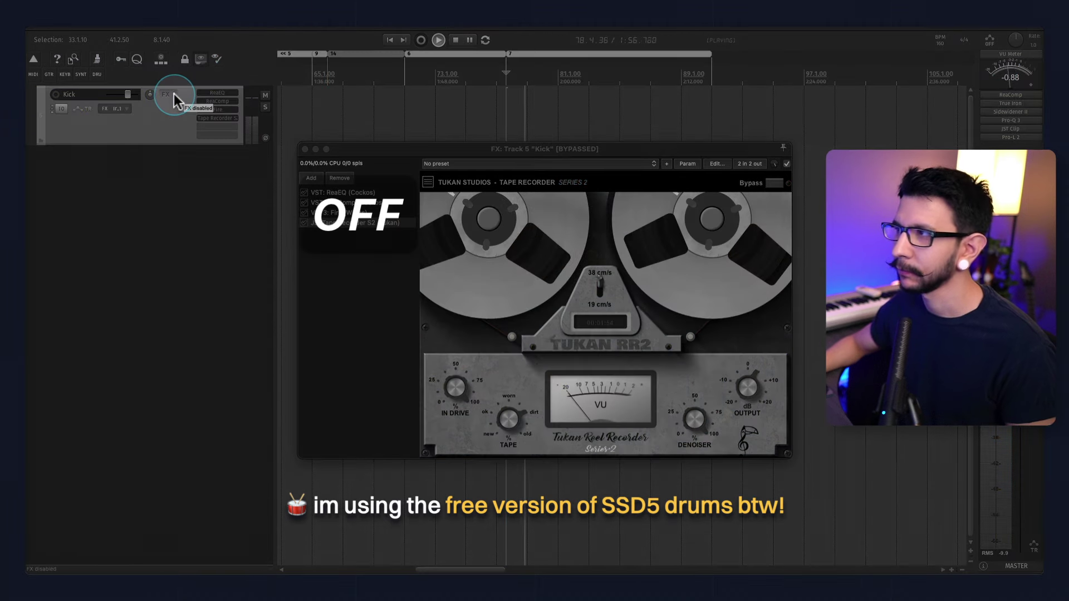
key("space")
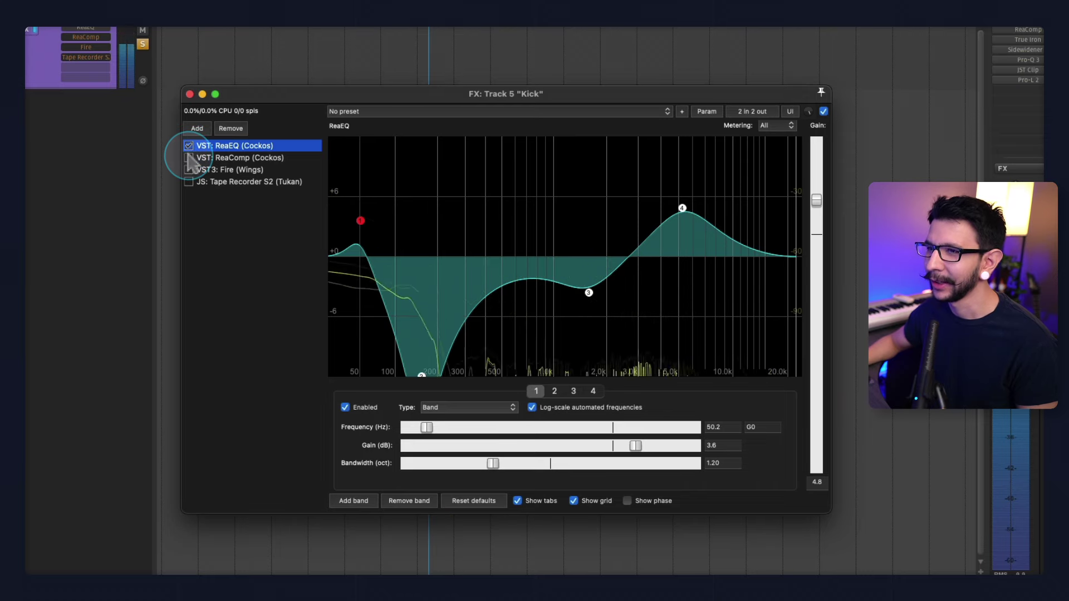
Enable the ReaComp and Fire plug-ins in the Kick track's FX chain
left_click(185, 158)
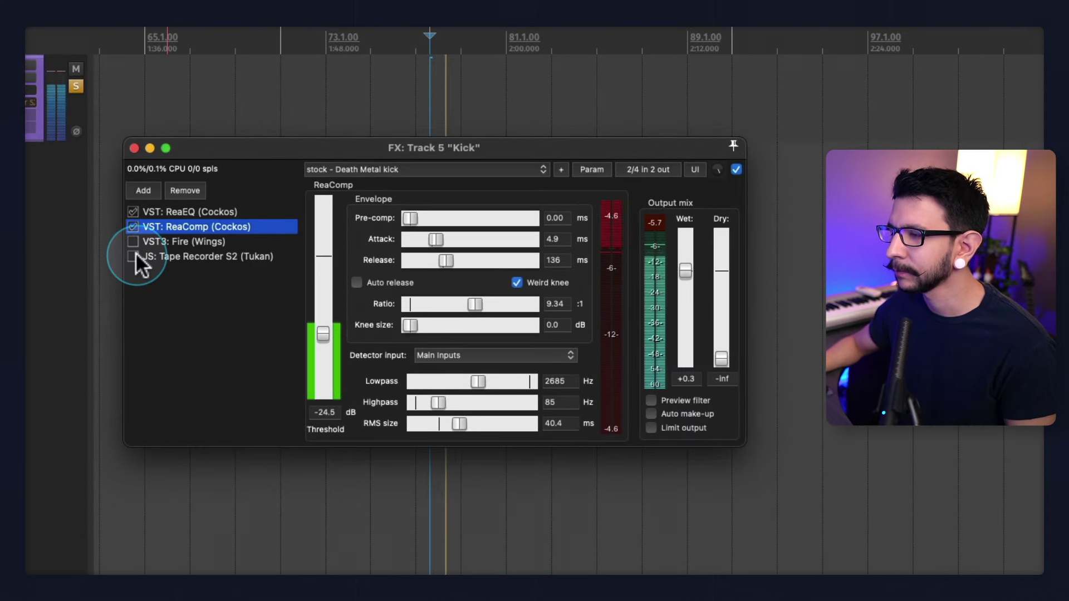
left_click(133, 241)
left_click(184, 242)
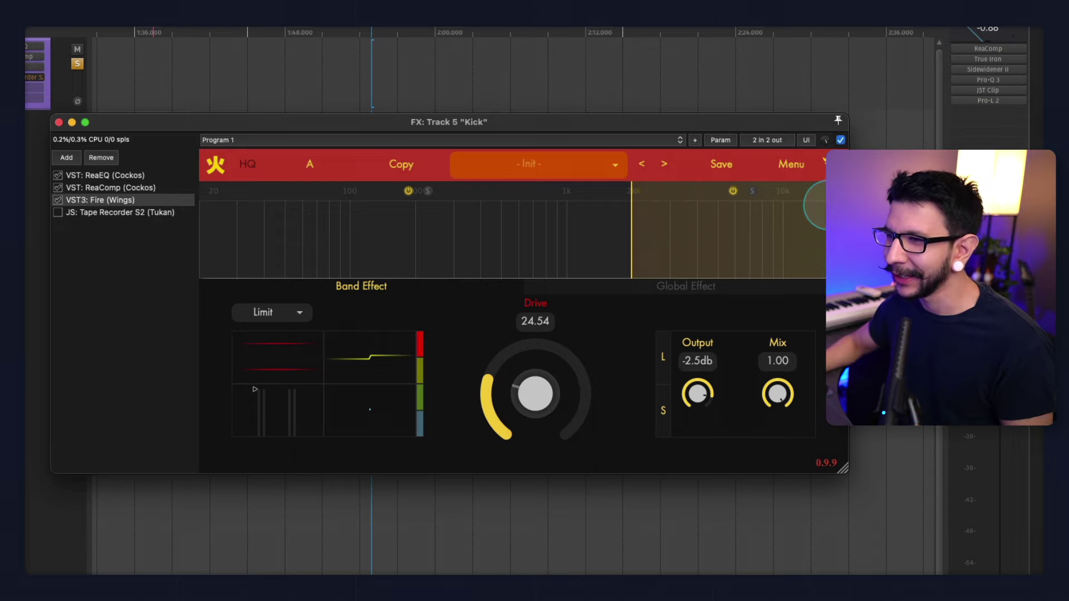
Enable Tape Recorder S2 on the Kick track and compare playback with the plug-in off and on
left_click(78, 213)
left_click(57, 212)
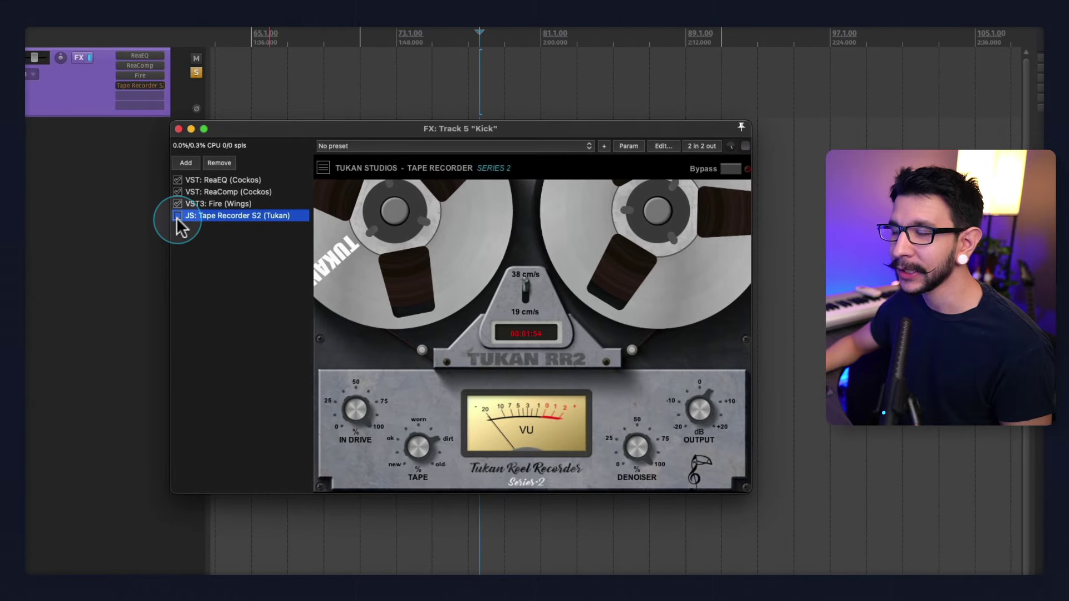
left_click(177, 217)
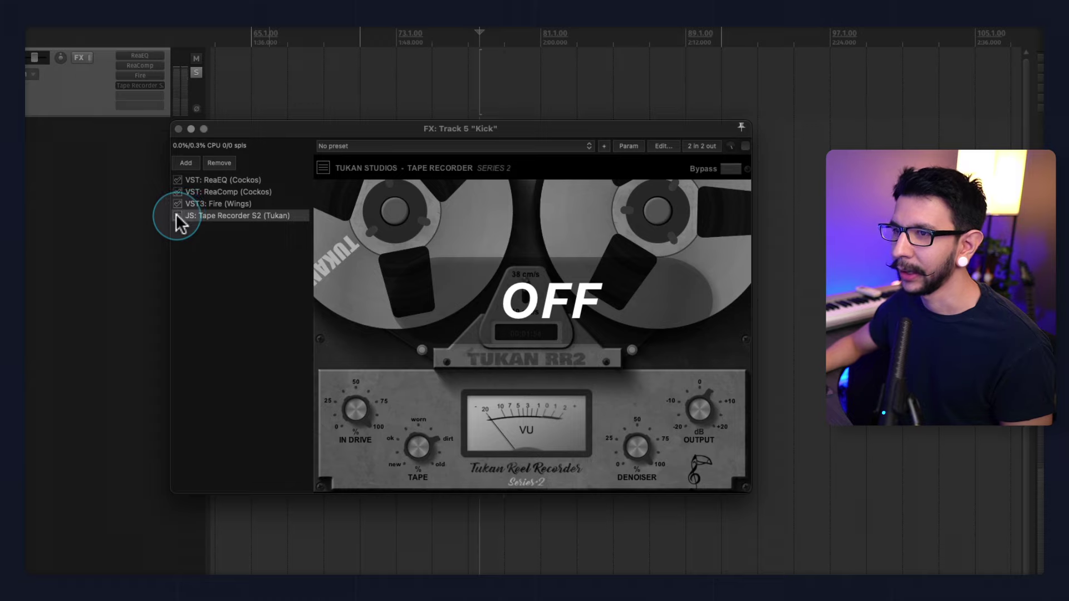
left_click(177, 217)
key("space")
left_click(177, 217)
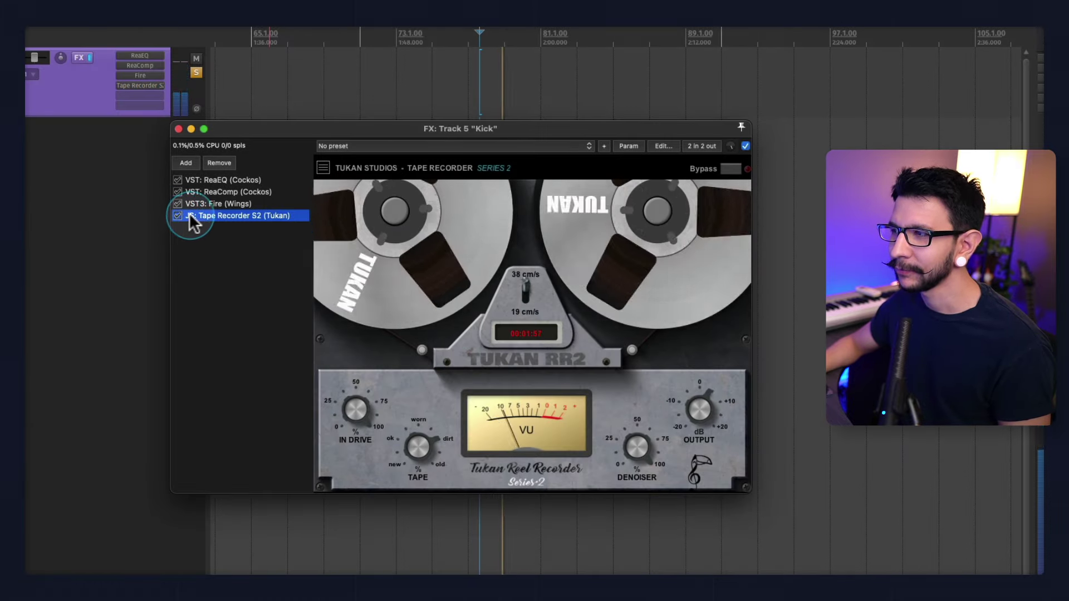
key("space")
Adjust the In Drive and Tape wear amounts in Tape Recorder S2 and listen to the kick
left_click_drag(355, 409, 349, 461)
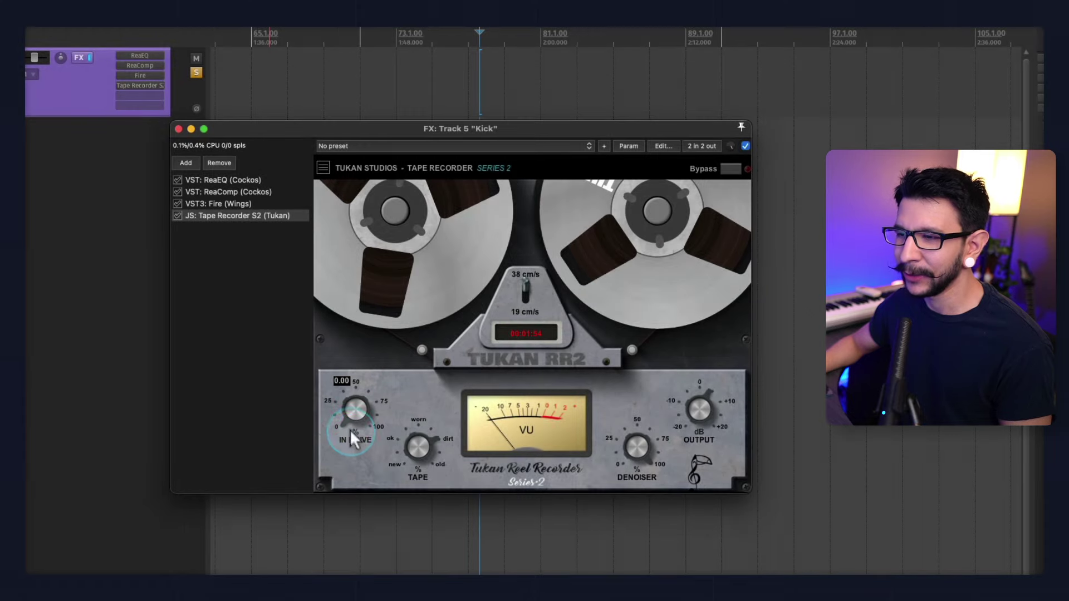
key("space")
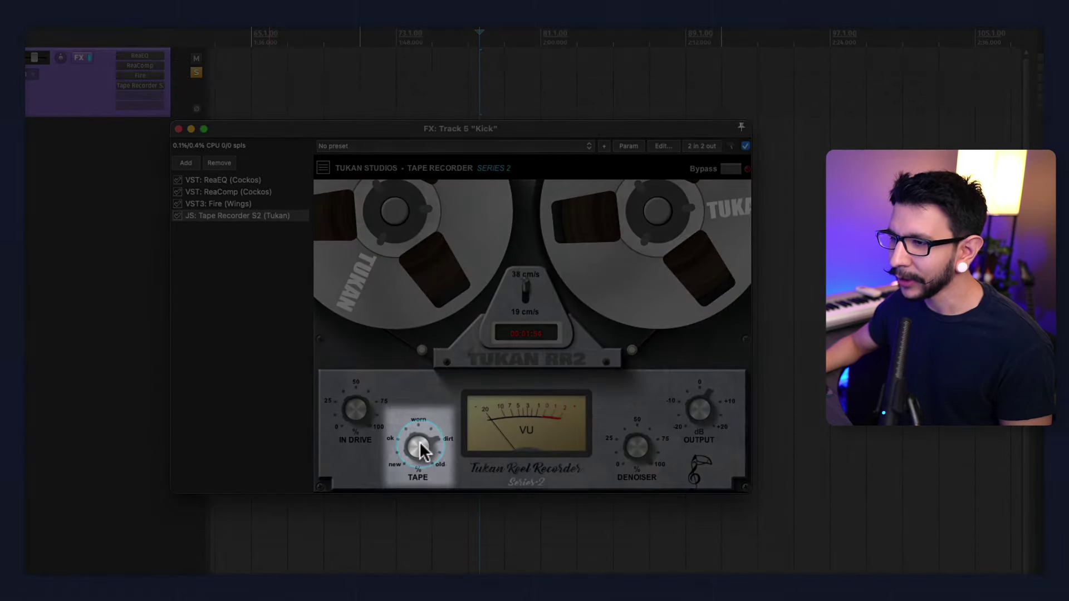
mouse_move(424, 445)
left_mouse_down()
mouse_move(399, 535)
mouse_move(414, 454)
left_mouse_up()
key("space")
key("space")
Adjust the Denoiser amount in Tape Recorder S2 and play back the kick to hear the change
mouse_move(634, 448)
left_mouse_down()
mouse_move(630, 424)
mouse_move(629, 457)
mouse_move(618, 440)
left_mouse_up()
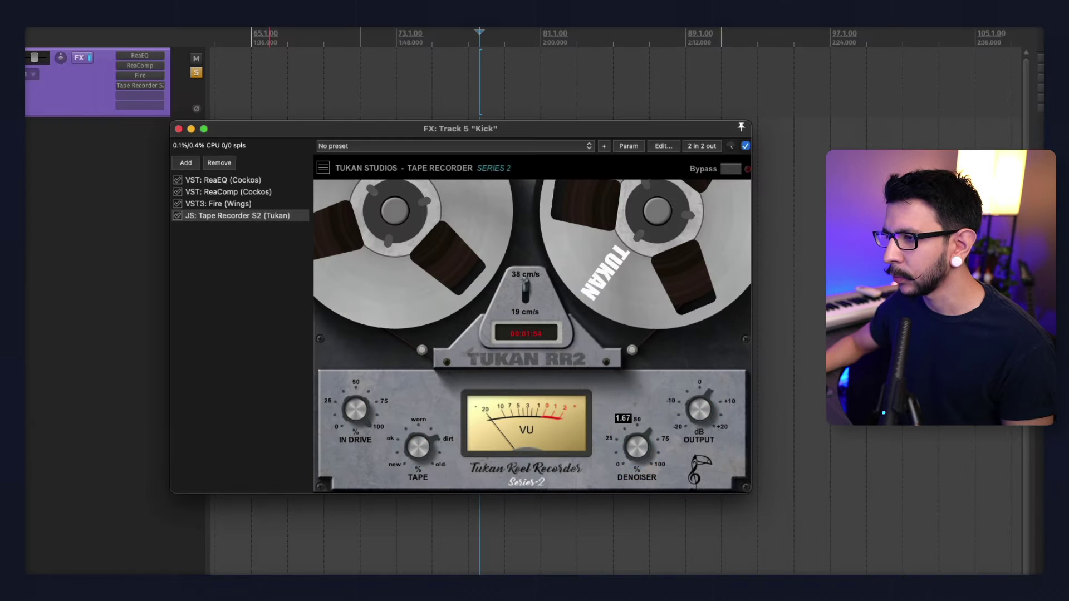
key("space")
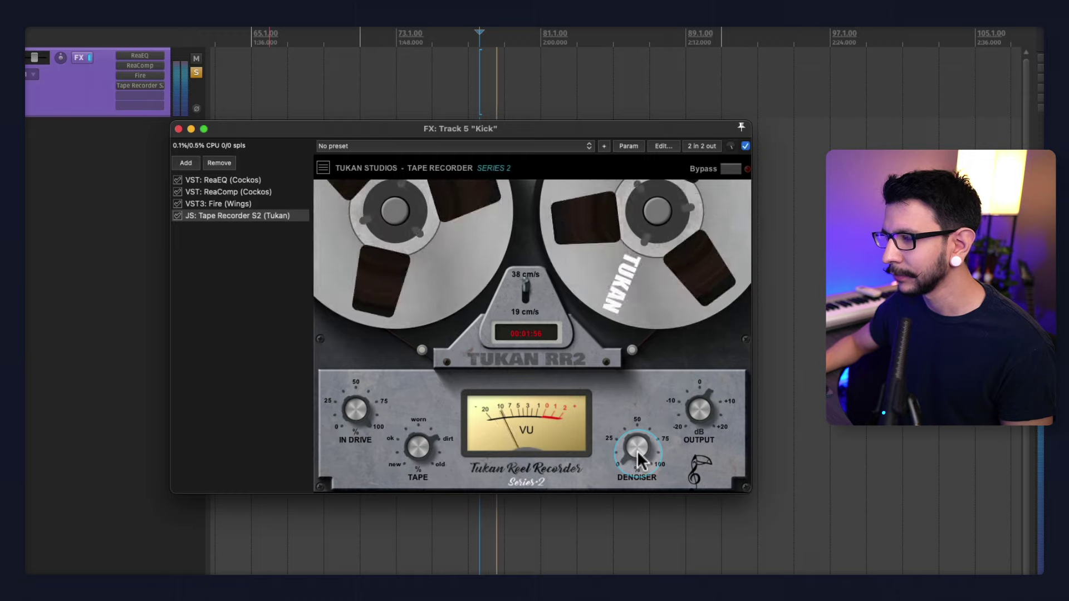
key("space")
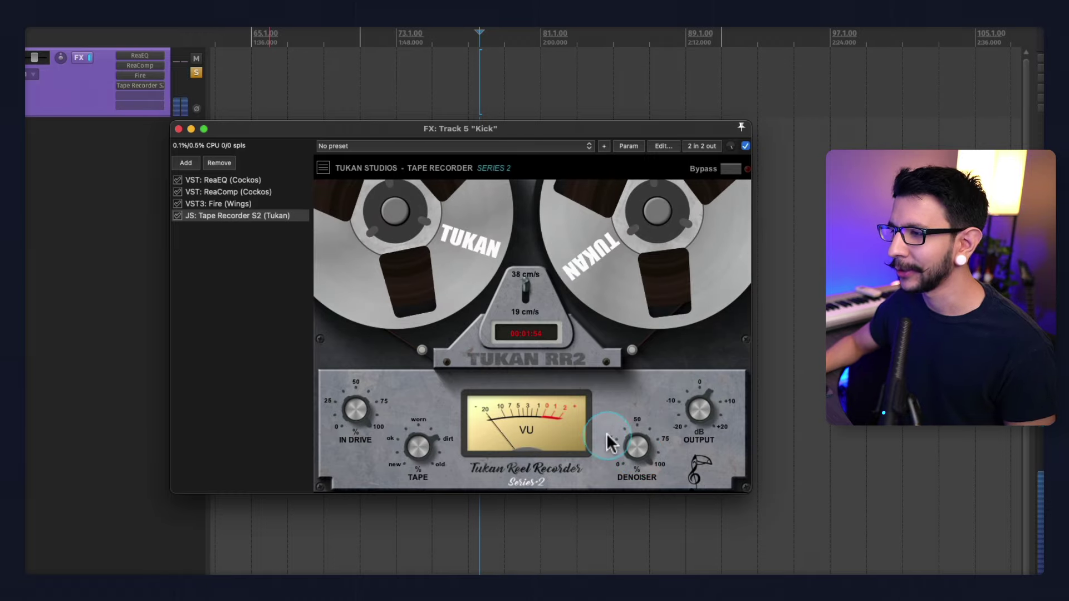
Take the Kick track out of solo and play it back together with the other tracks
left_click(97, 100)
key("space")
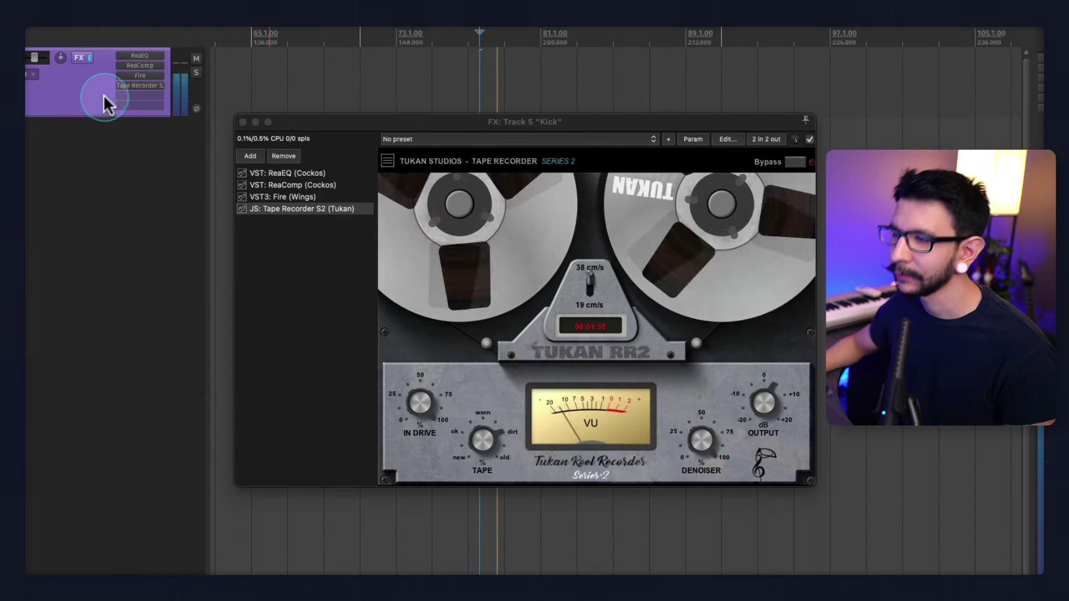
left_click(112, 61)
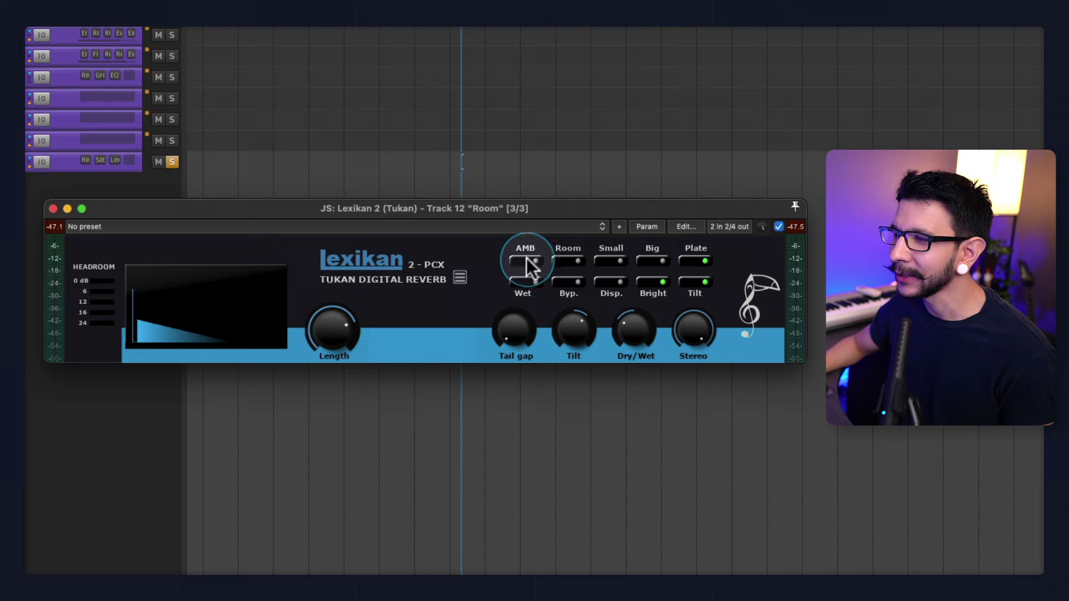
Try the Room, Small and Big reverb modes in Lexikan 2 on the Room track and go back to Plate
left_click(562, 265)
left_click(623, 265)
left_click(662, 265)
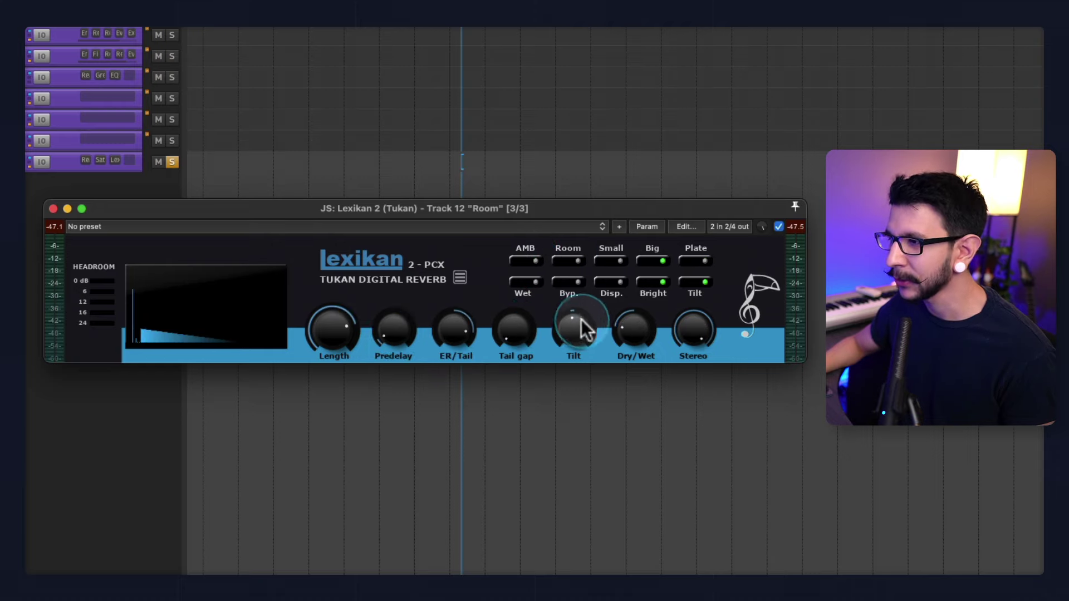
left_click(662, 264)
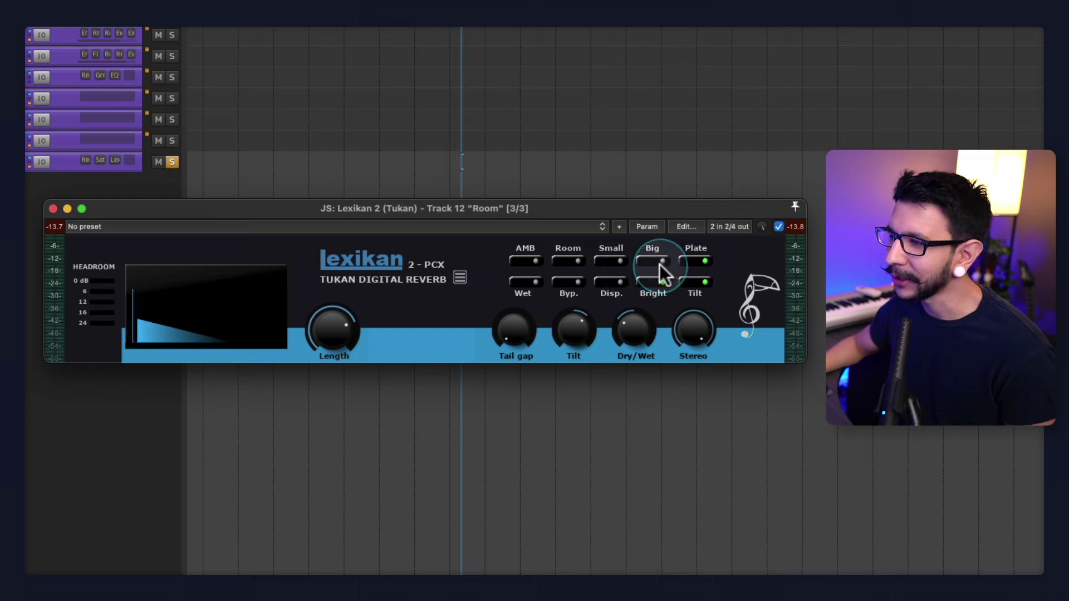
left_click(656, 265)
left_click(688, 262)
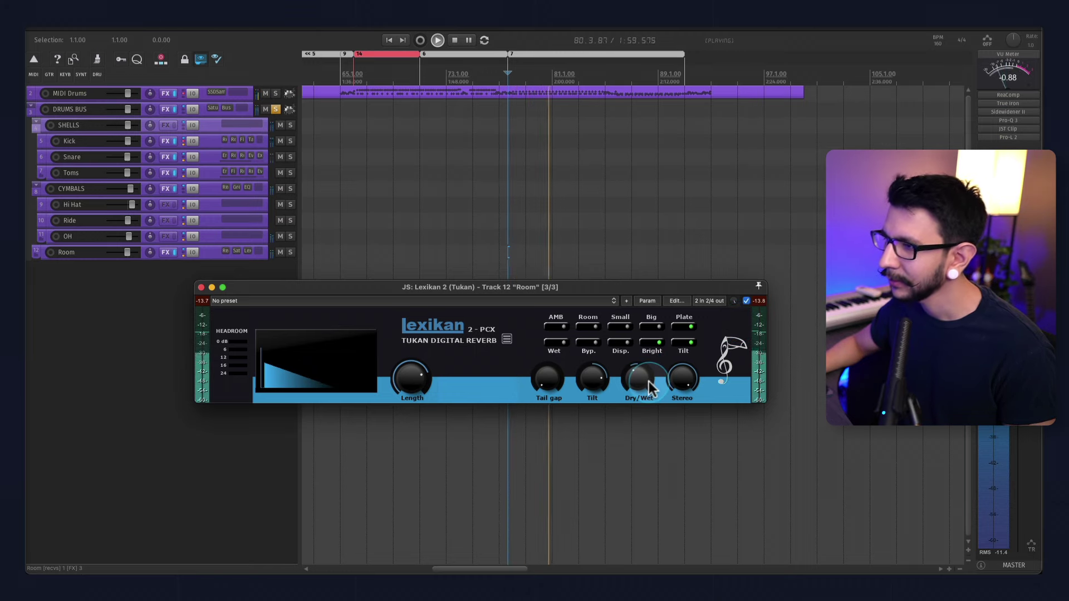
Shorten the Lexikan 2 reverb Length on the Room track and replay the soloed drums bus
left_click_drag(402, 371, 398, 392)
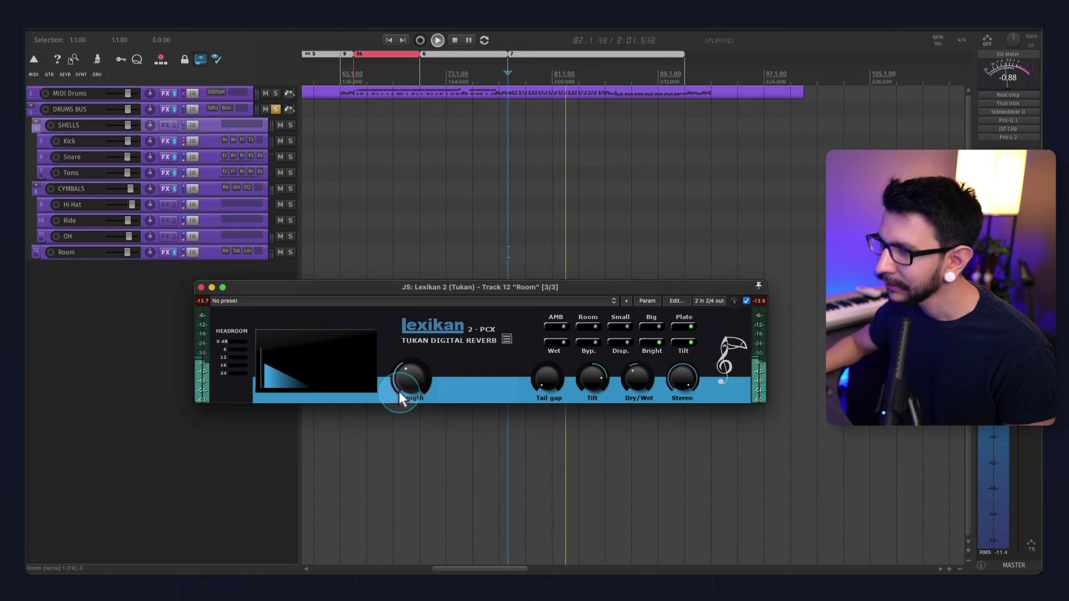
key("space")
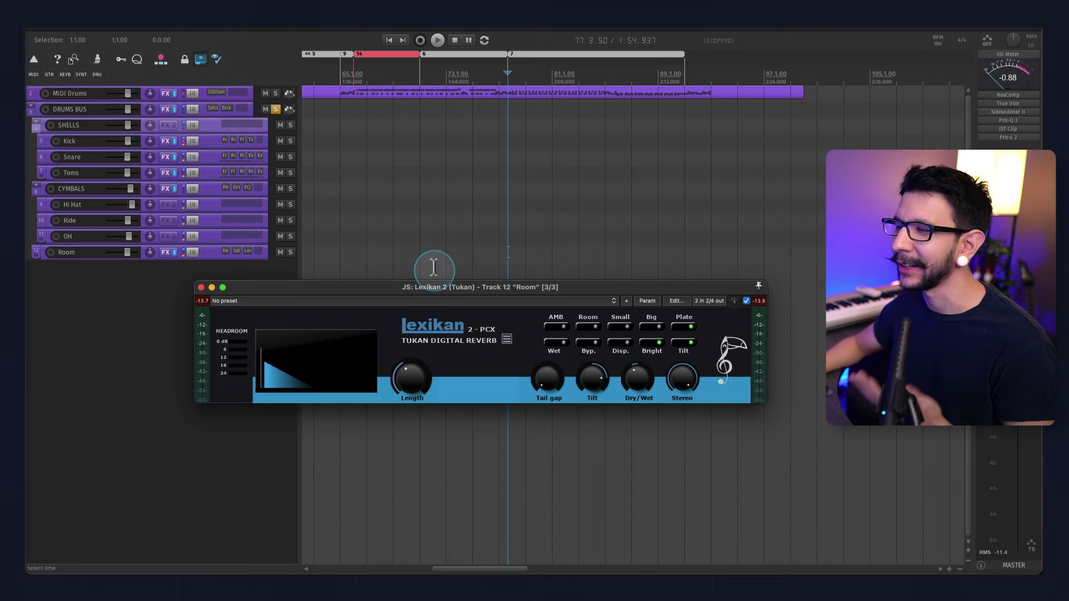
key("space")
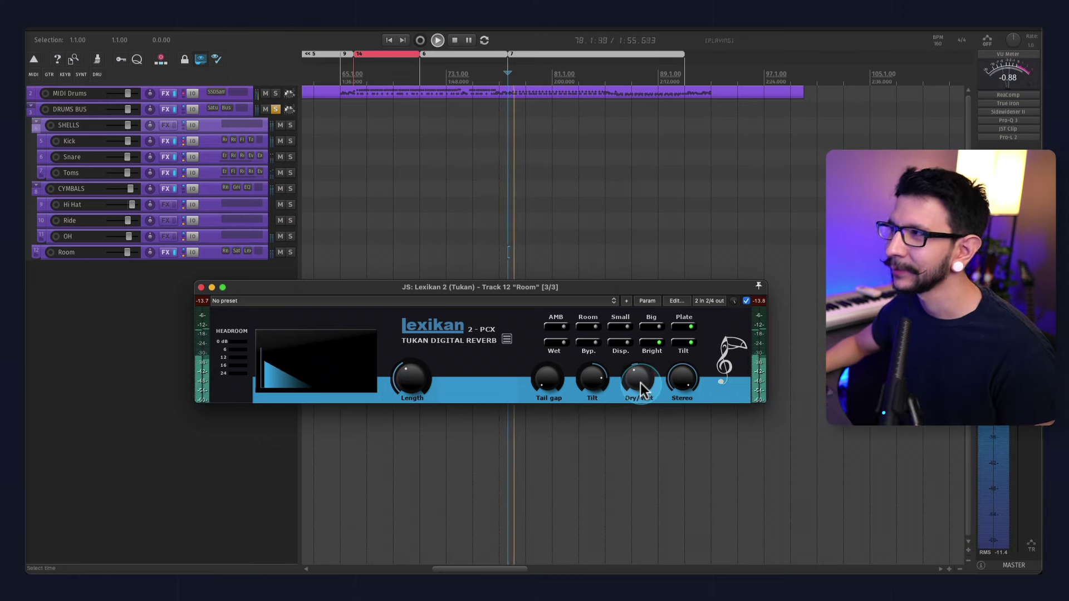
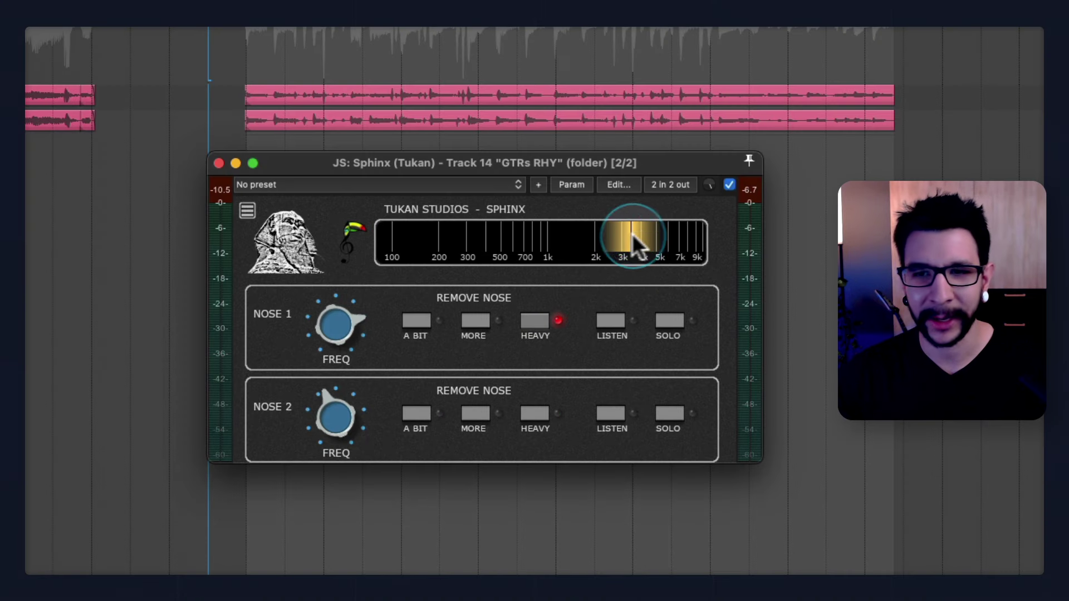
Set Nose 1 removal to A Bit in Sphinx on the rhythm guitars and compare playback with it off and on
left_click(417, 322)
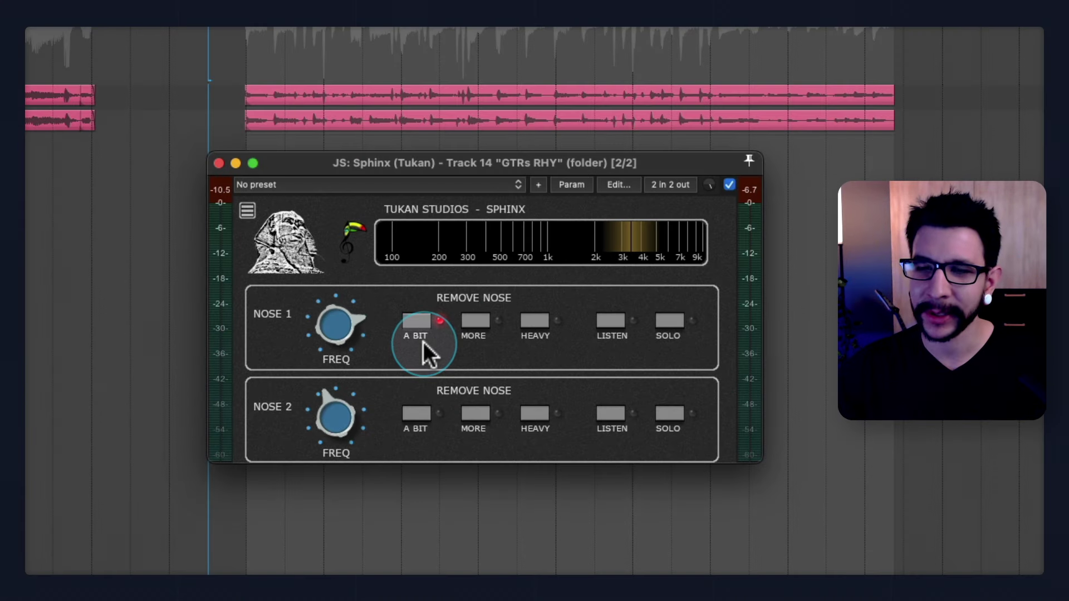
left_click(422, 341)
key("space")
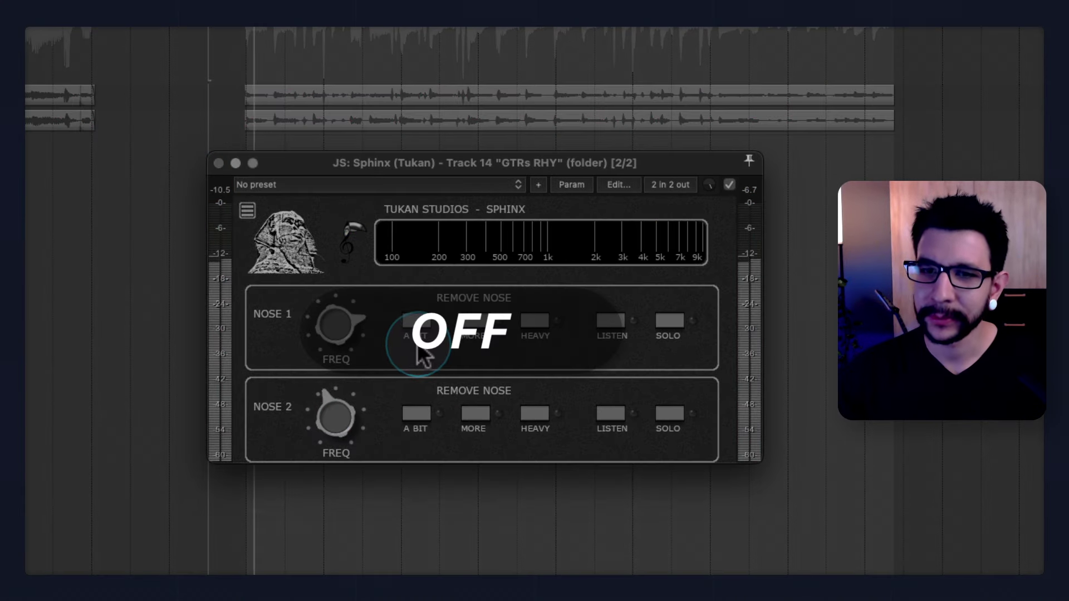
left_click(416, 320)
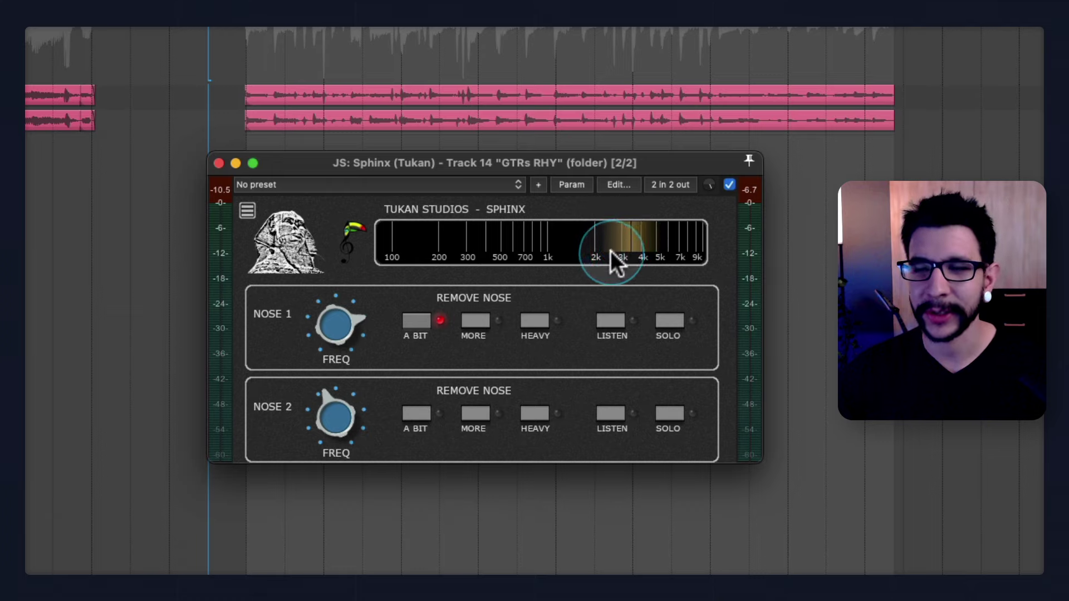
left_click(433, 317)
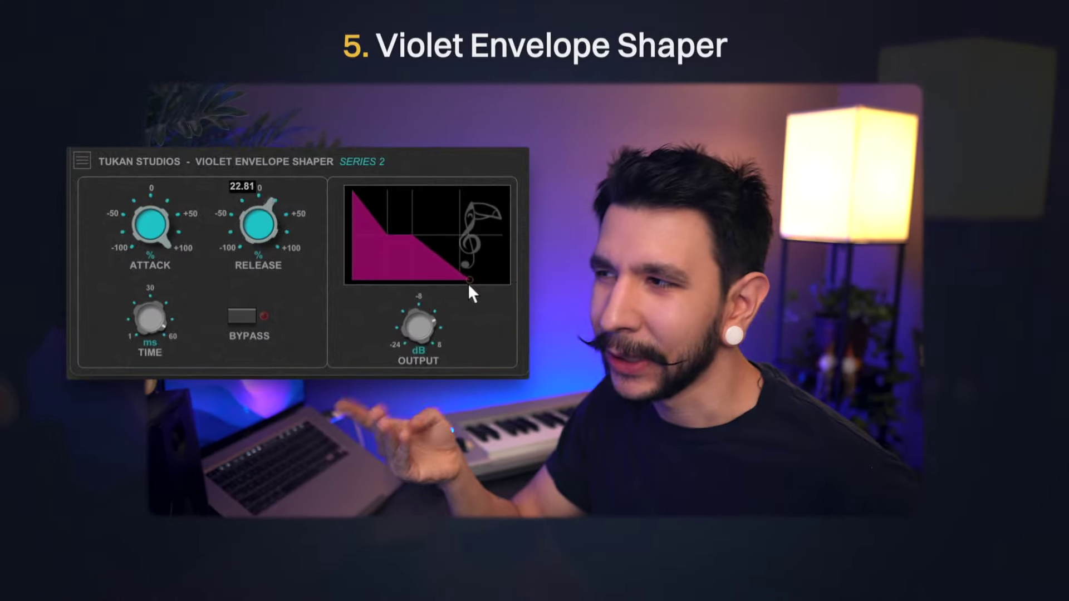
Try different attack and release amounts in Violet Envelope Shaper
mouse_move(452, 282)
left_mouse_down()
mouse_move(371, 271)
mouse_move(366, 250)
mouse_move(398, 279)
mouse_move(473, 284)
left_mouse_up()
left_click_drag(413, 259, 369, 185)
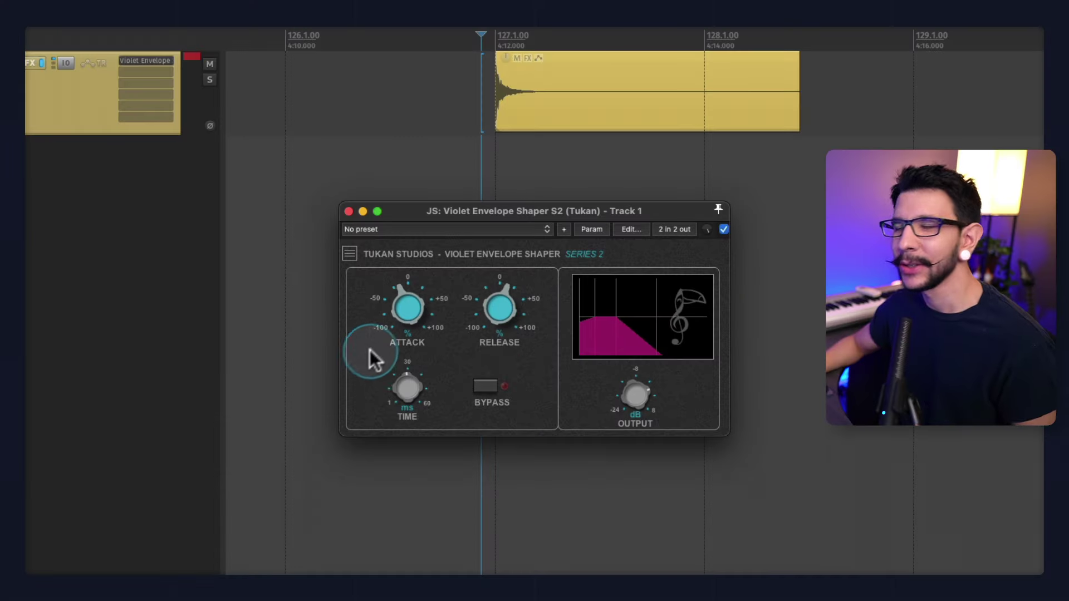
left_click_drag(496, 298, 450, 361)
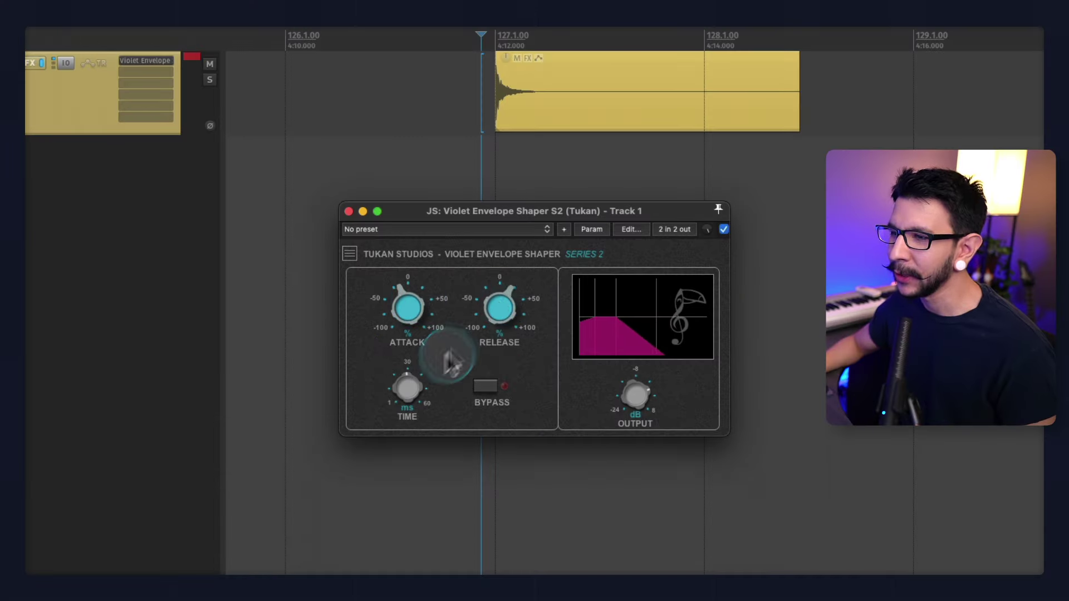
Play the drum hit, reset Attack and Release to 0%, and raise the Attack to its +100% maximum
key("space")
double_click(415, 307)
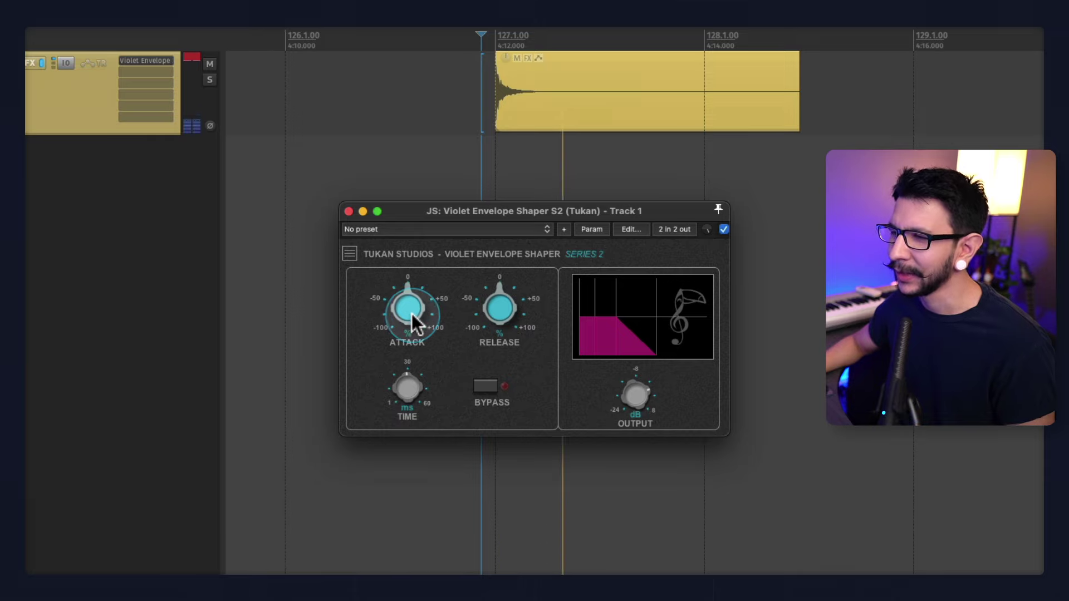
left_click_drag(407, 313, 418, 182)
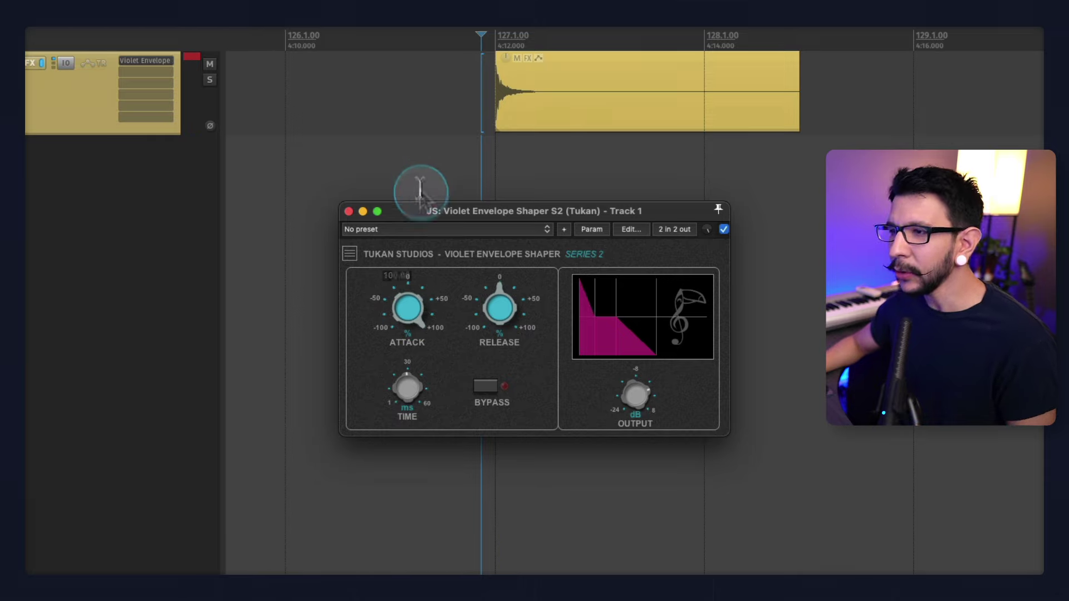
left_click(413, 360)
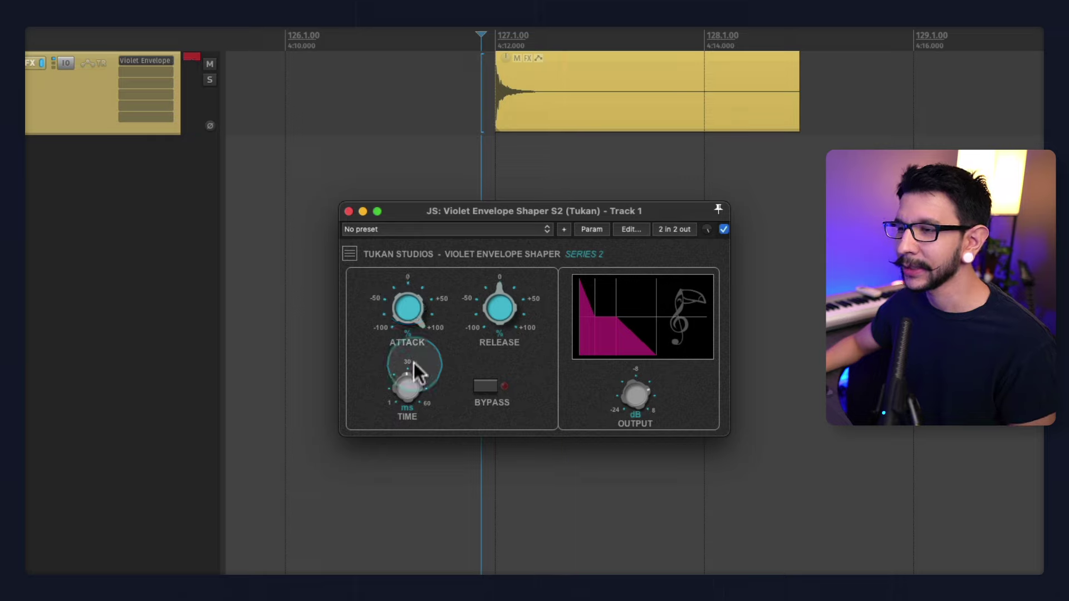
Try a longer envelope Time near 60 ms and lower it again
left_click(412, 390)
left_click_drag(411, 389, 436, 290)
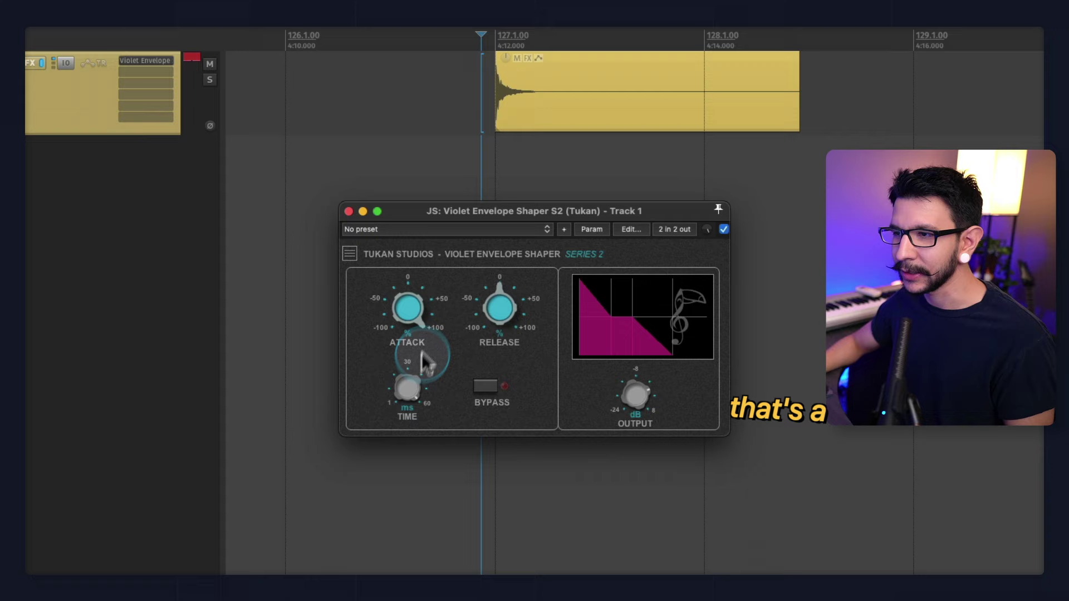
left_click_drag(418, 368, 403, 430)
Reshape the envelope in the graph with an attack of about 70%, a shorter time and a release of about 47%
left_click_drag(580, 322, 564, 286)
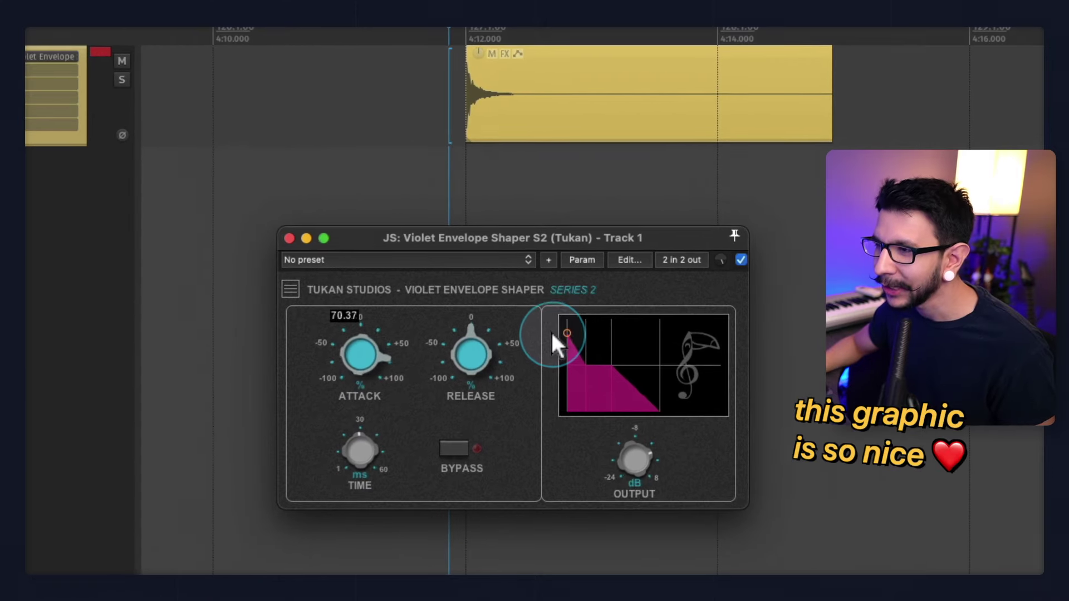
left_click_drag(549, 329, 551, 331)
left_click_drag(582, 402, 676, 400)
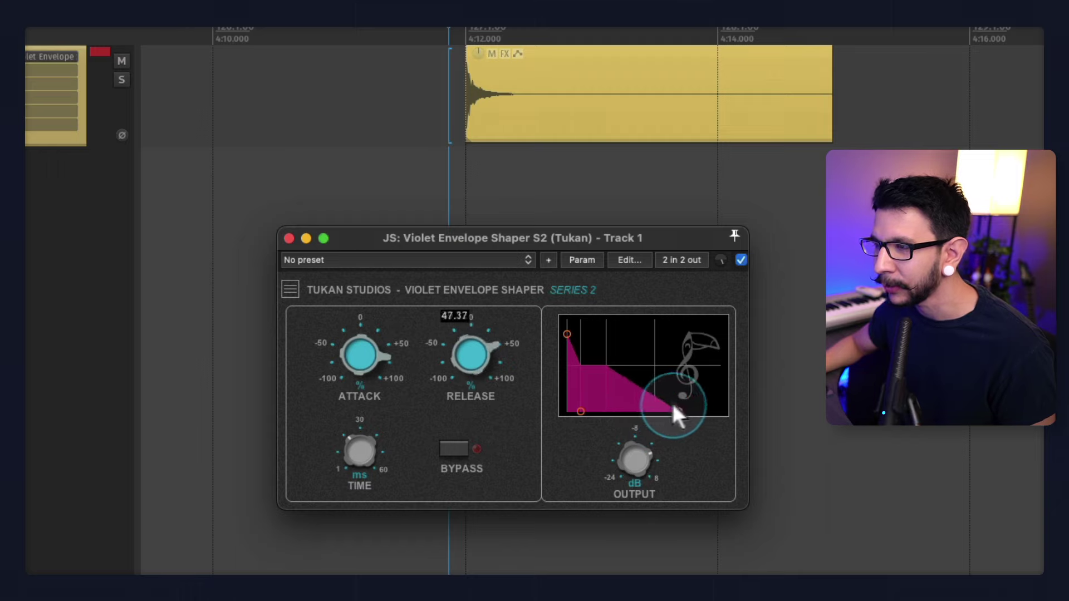
Refine the envelope in the graph while playing the drum hit, setting the Time to about 23 ms and lowering the Release
mouse_move(581, 403)
left_mouse_down()
mouse_move(575, 398)
mouse_move(577, 412)
left_mouse_up()
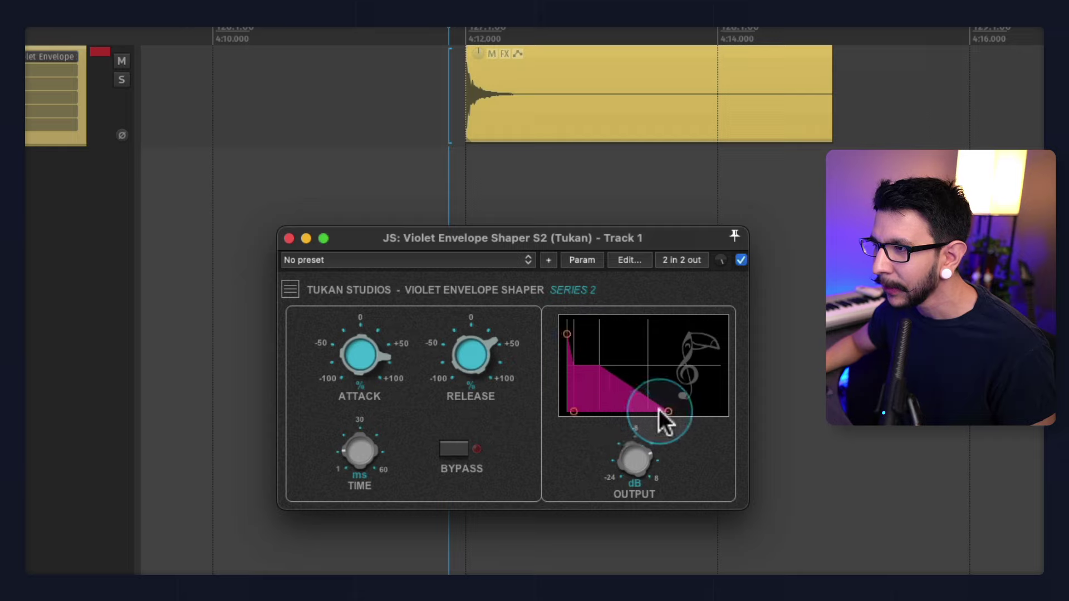
mouse_move(671, 410)
left_mouse_down()
mouse_move(663, 402)
mouse_move(705, 401)
mouse_move(639, 408)
mouse_move(655, 407)
left_mouse_up()
key("space")
left_click_drag(577, 410, 582, 411)
mouse_move(570, 344)
left_mouse_down()
mouse_move(565, 313)
mouse_move(566, 336)
left_mouse_up()
left_click_drag(579, 406, 581, 405)
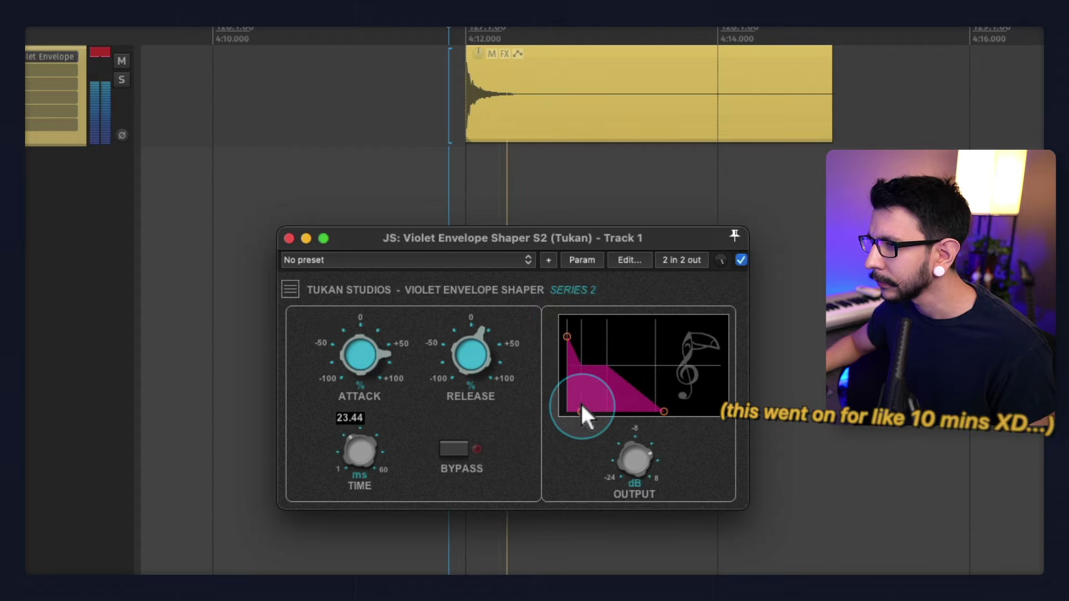
left_click_drag(662, 412, 582, 406)
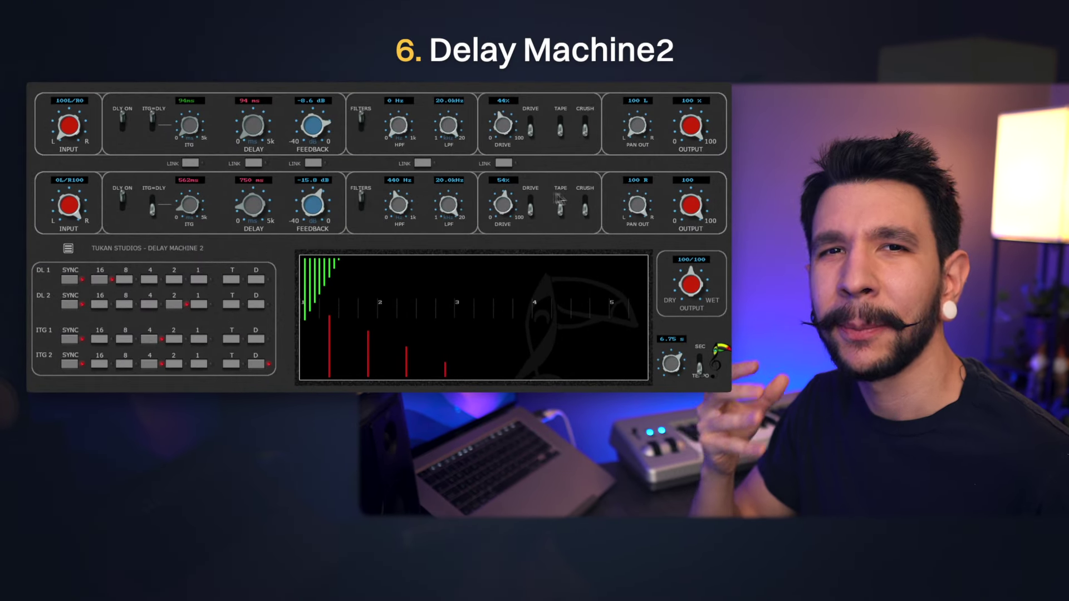
Set the second delay line's high-pass filter to 440 Hz and its drive to 54% in Delay Machine2
left_click_drag(441, 207, 443, 226)
left_click_drag(298, 220, 297, 205)
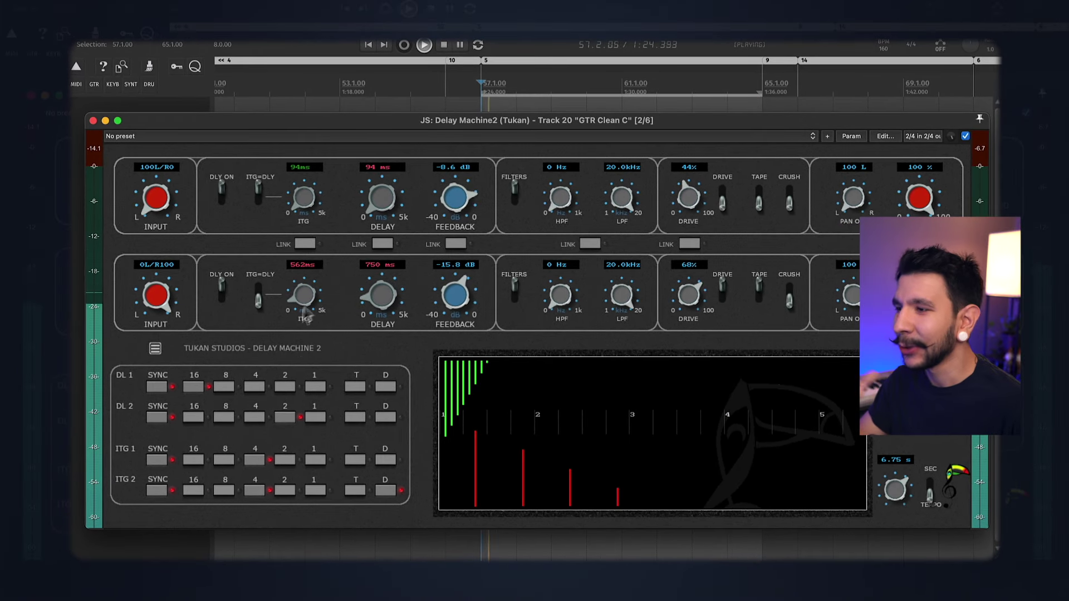
left_click_drag(541, 294, 562, 295)
left_click_drag(689, 296, 693, 296)
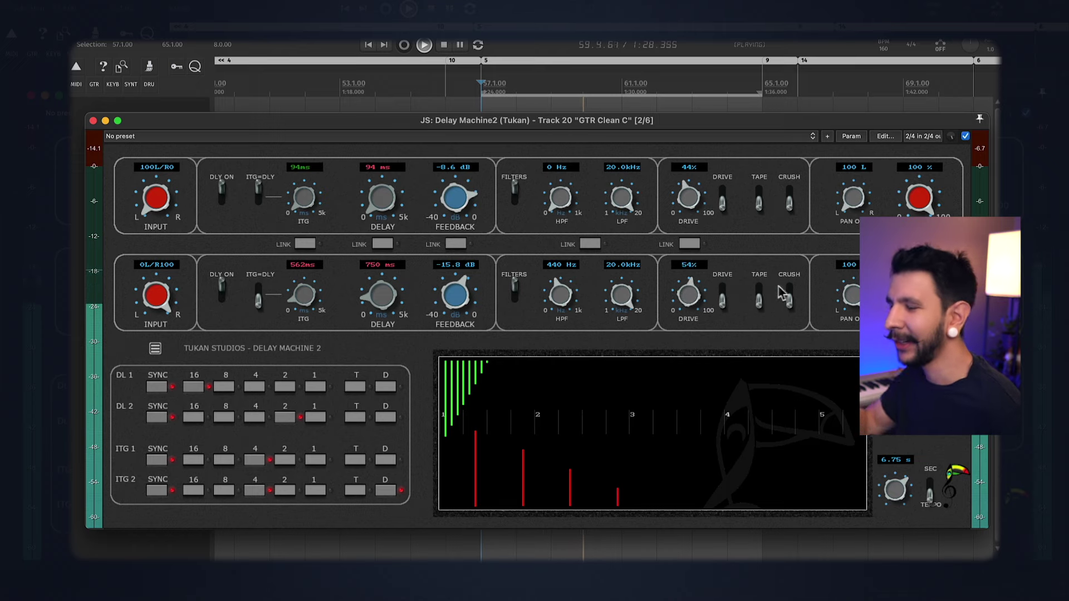
Adjust the second delay line's low-pass filter and the feedback of both delay lines
left_click_drag(619, 295, 609, 310)
left_click_drag(456, 312, 466, 301)
left_click_drag(453, 207, 452, 199)
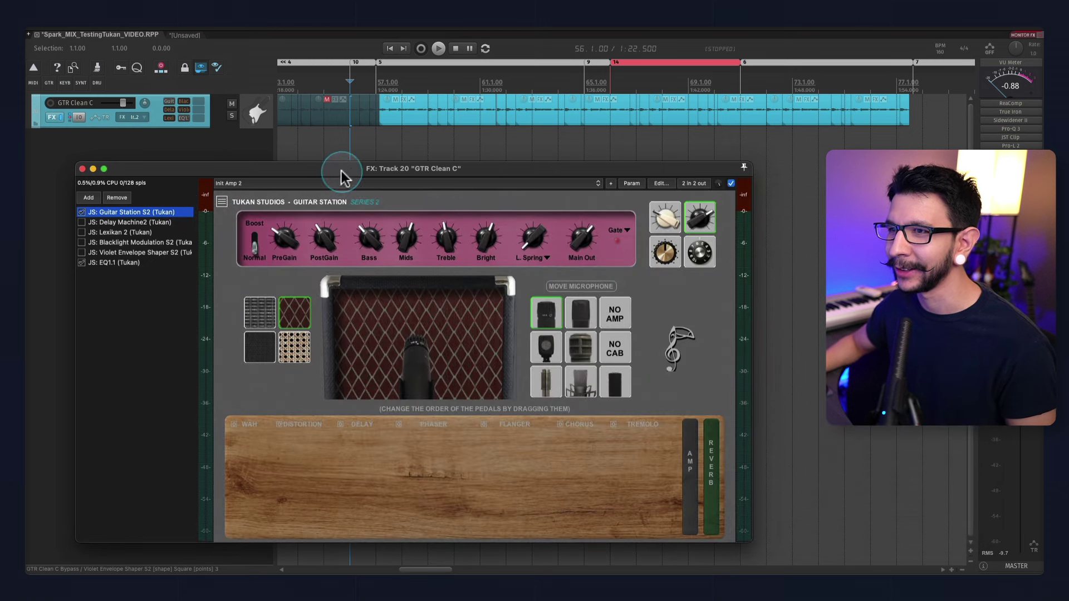
Show Delay Machine2 in the guitar track's effect chain, cue playback at bar 55 and enable the delay
left_click_drag(342, 172, 415, 152)
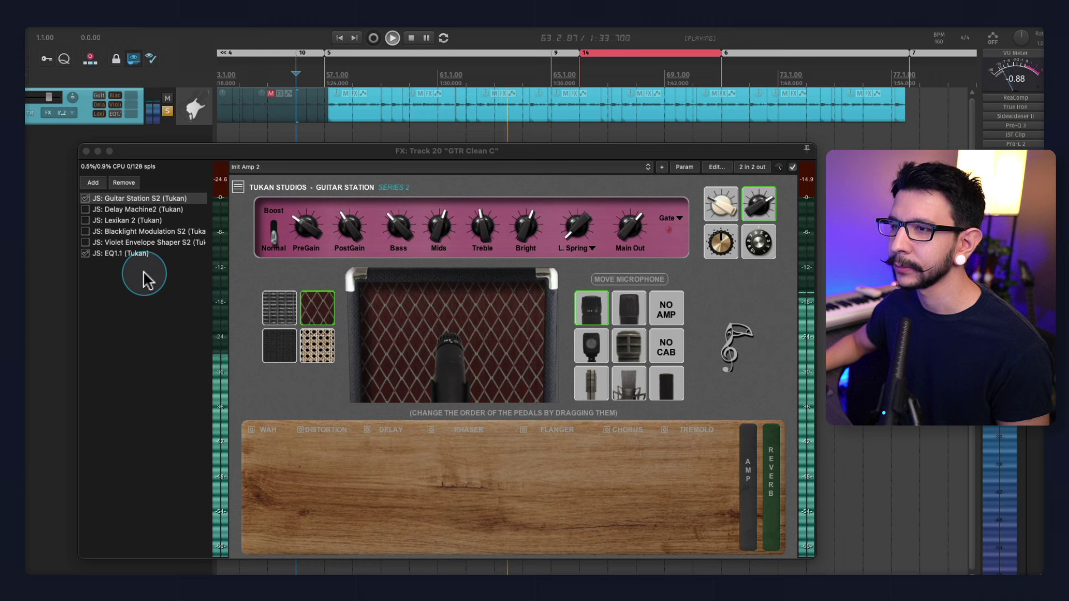
left_click(139, 209)
left_click(325, 73)
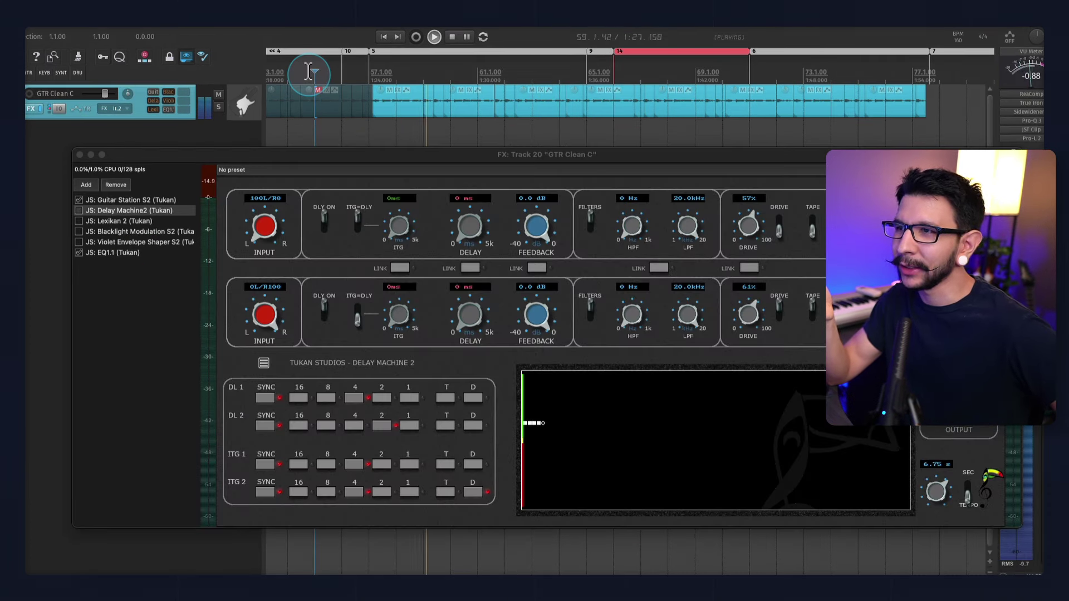
left_click(83, 210)
key("space")
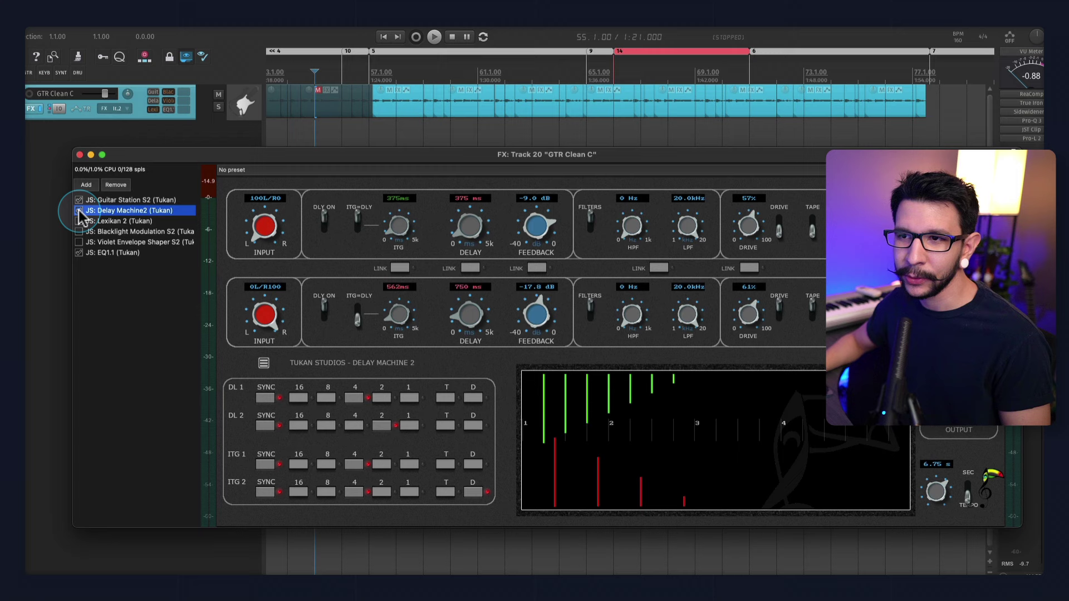
Play the guitar from bar 57 and compare it with Delay Machine2 bypassed and enabled
left_click(369, 73)
left_click_drag(339, 149, 316, 138)
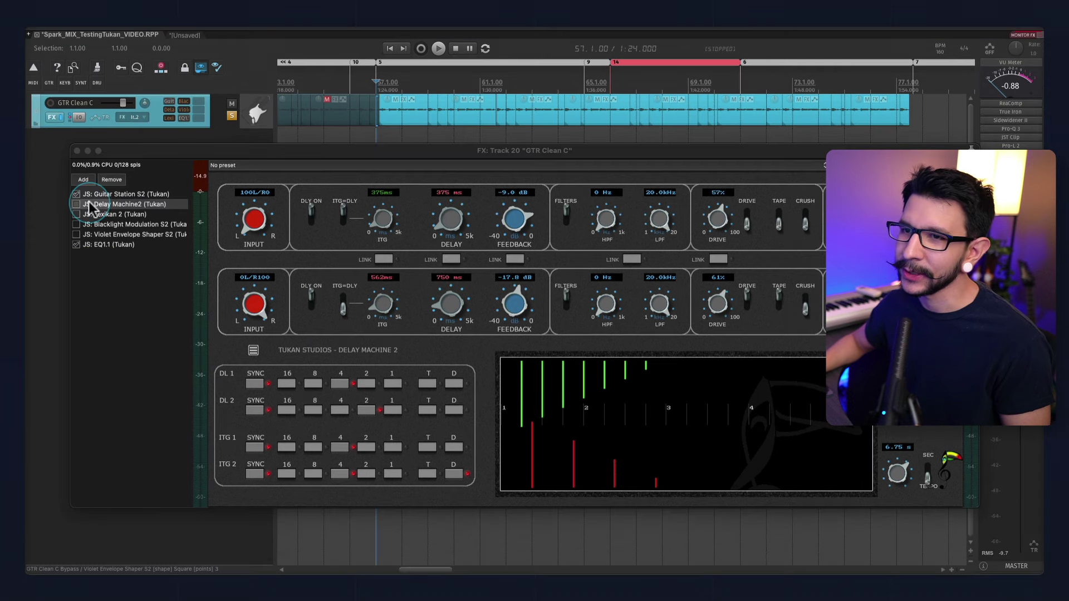
left_click(76, 205)
key("space")
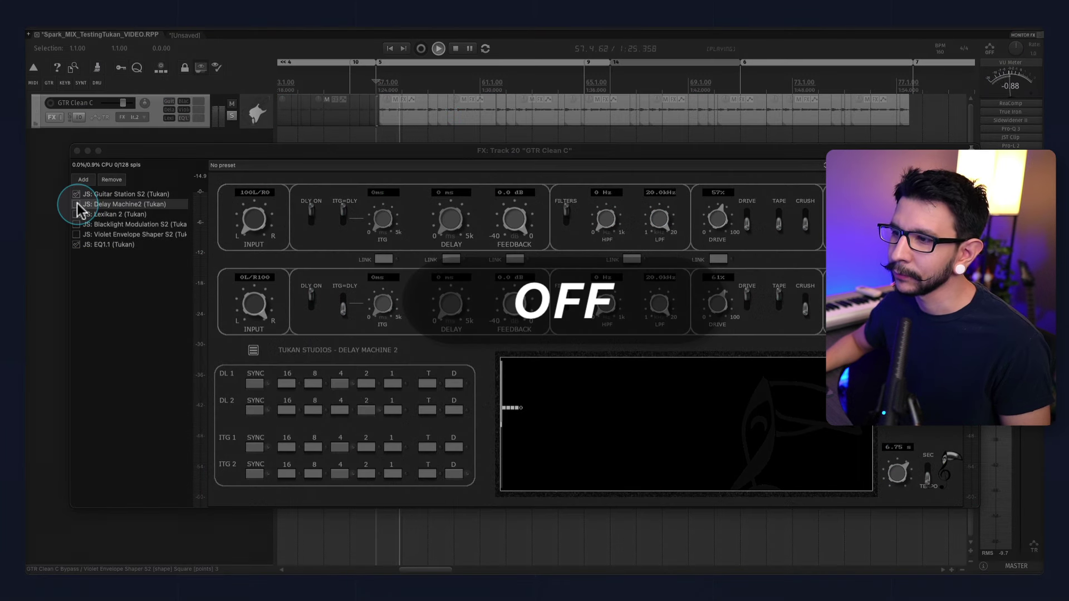
left_click(77, 205)
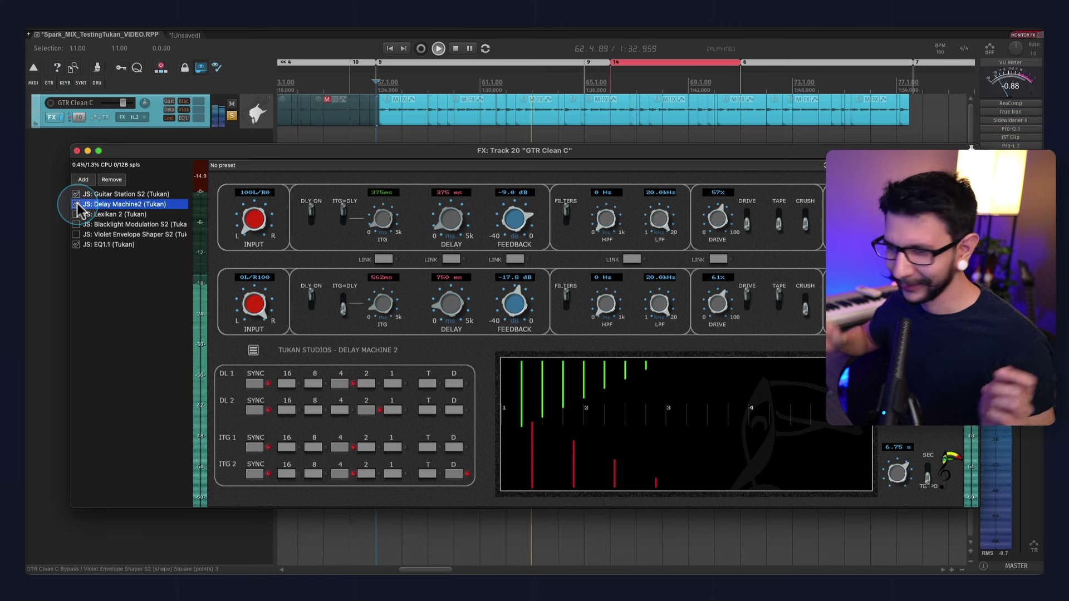
key("space")
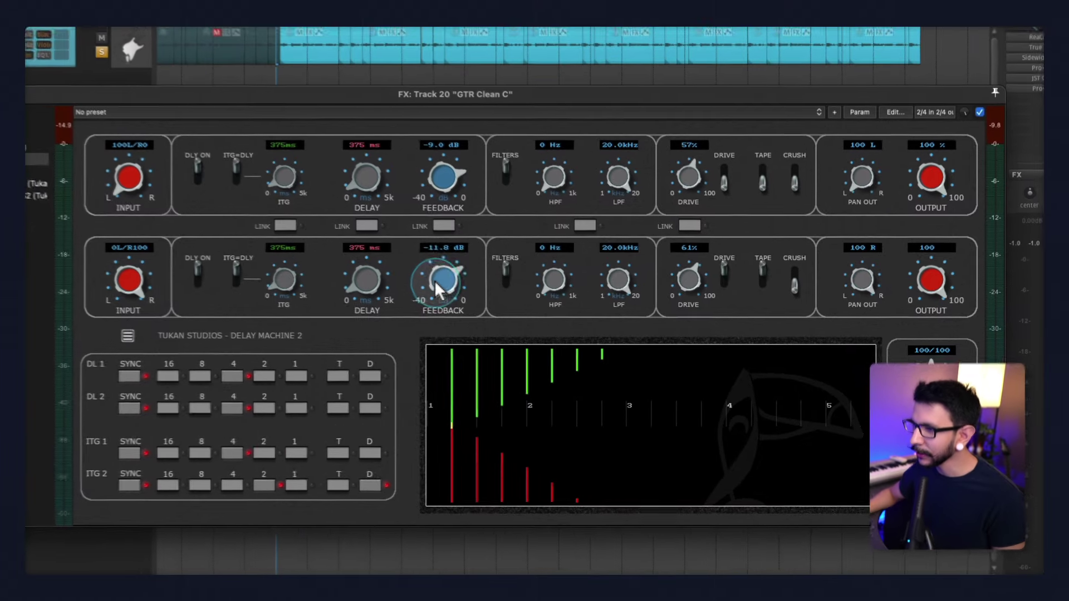
Decouple the second line's ITG from its delay time and raise the feedback to -8.6 dB on line one and -6.6 dB on line two
left_click_drag(434, 280, 437, 270)
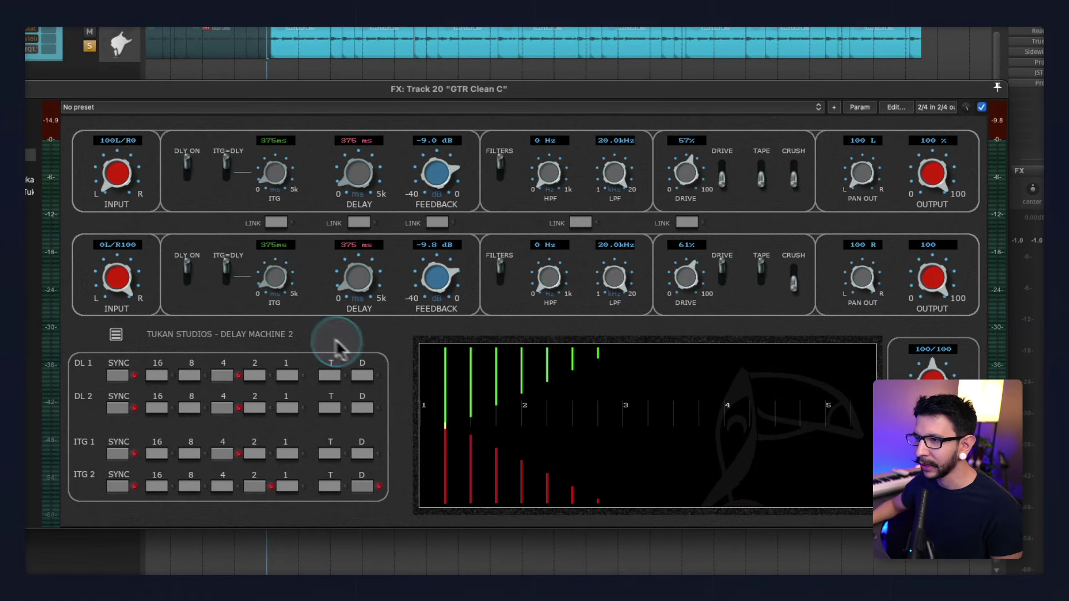
left_click(223, 270)
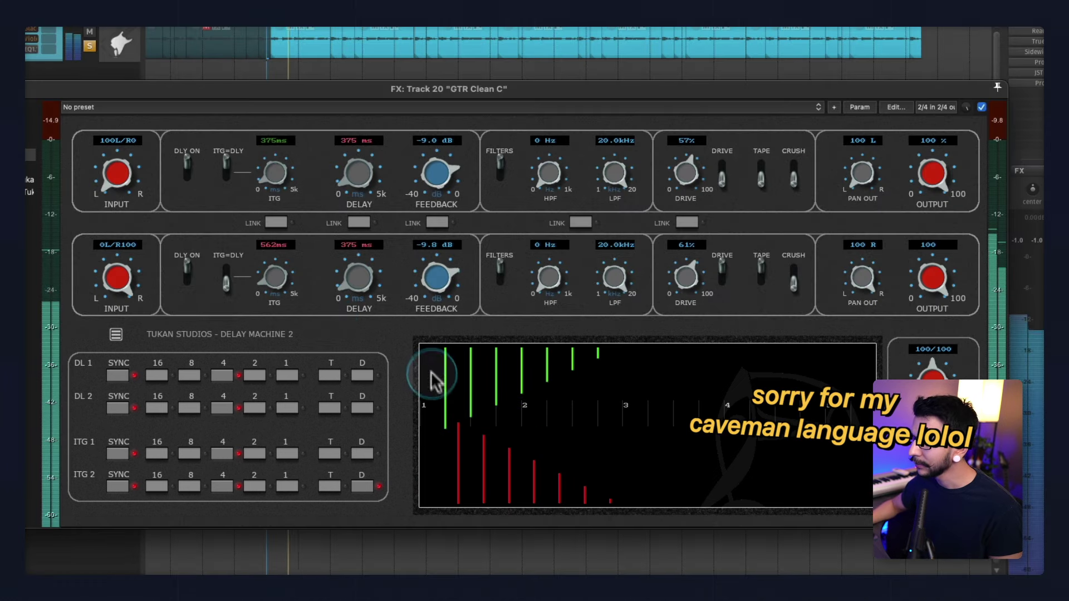
left_click_drag(435, 287, 432, 283)
left_click_drag(432, 196, 437, 197)
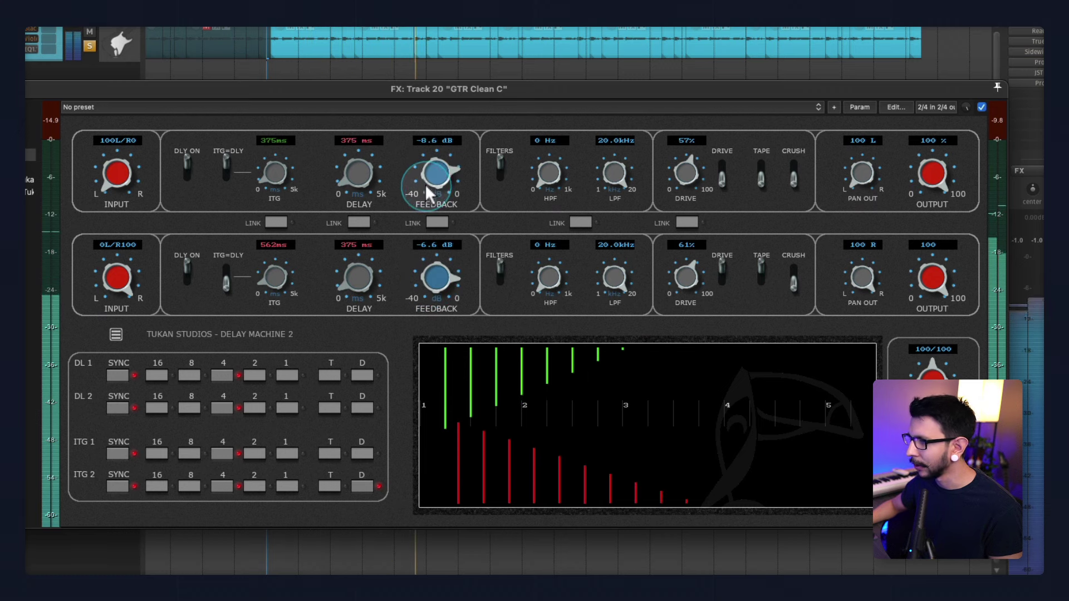
Lower the second line's feedback to -12.6 dB and set the drives to 44% on line one and 68% on line two
left_click_drag(439, 277, 441, 287)
left_click_drag(686, 172, 686, 178)
left_click_drag(686, 277, 685, 273)
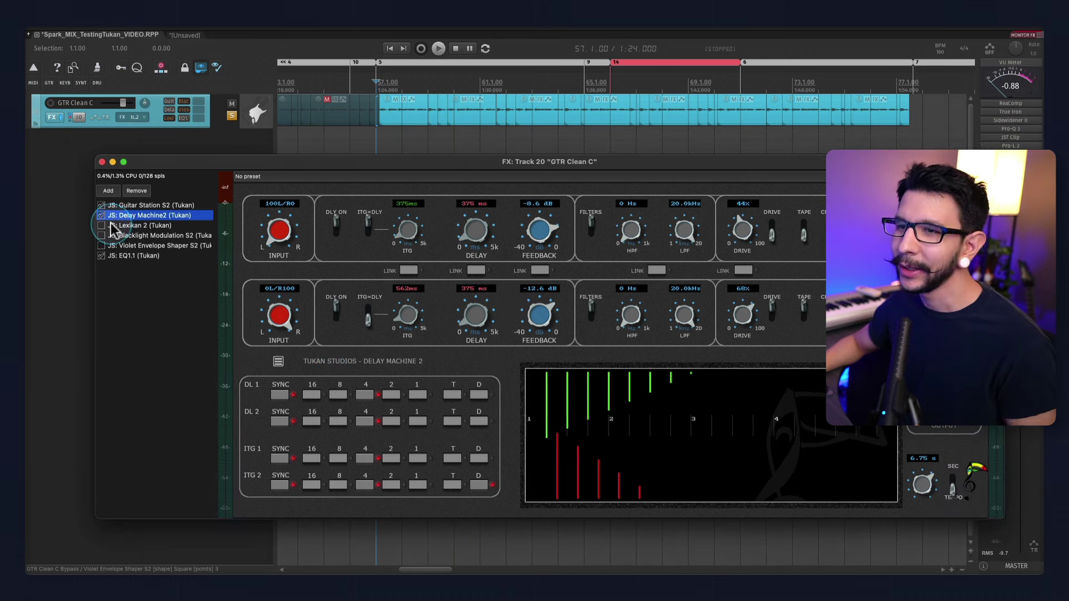
Enable Lexikan 2 on the guitar track, display it and lower its Dry/Wet mix while auditioning the reverb
left_click(102, 226)
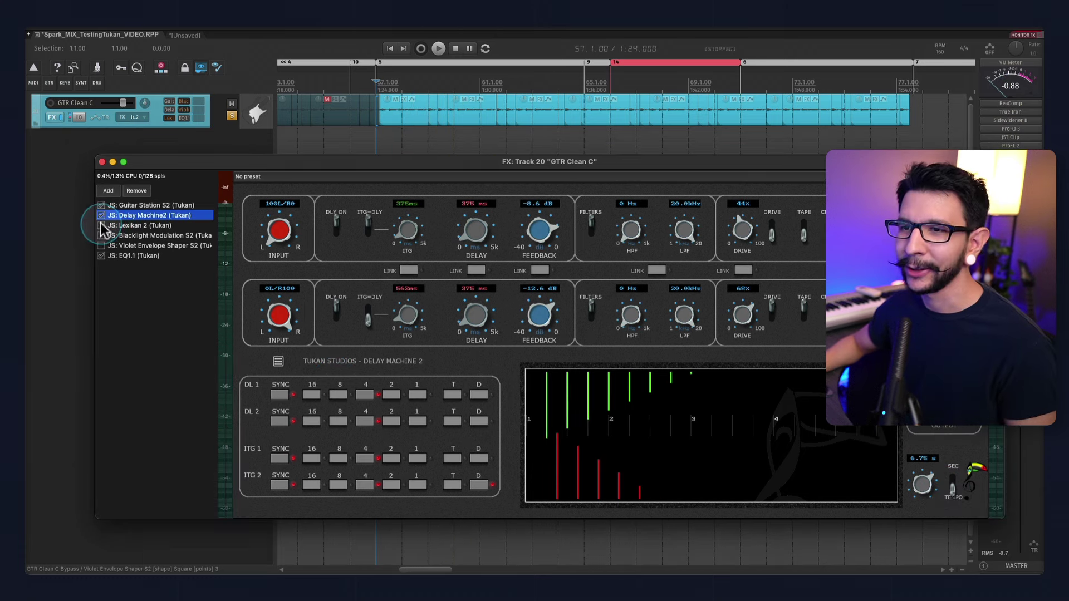
left_click(136, 226)
key("space")
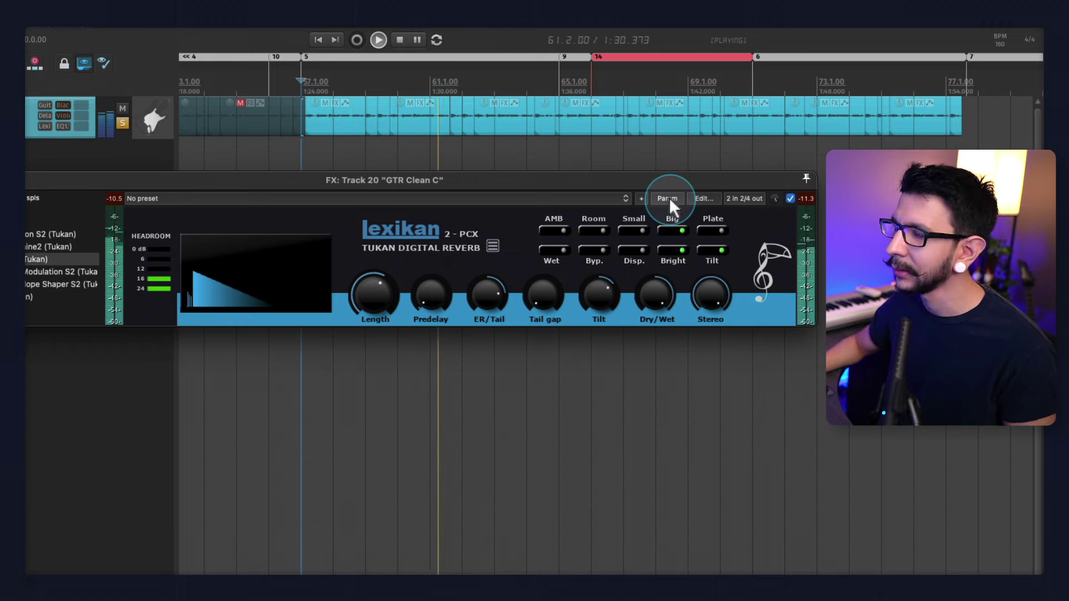
mouse_move(658, 292)
left_mouse_down()
mouse_move(660, 309)
mouse_move(657, 295)
left_mouse_up()
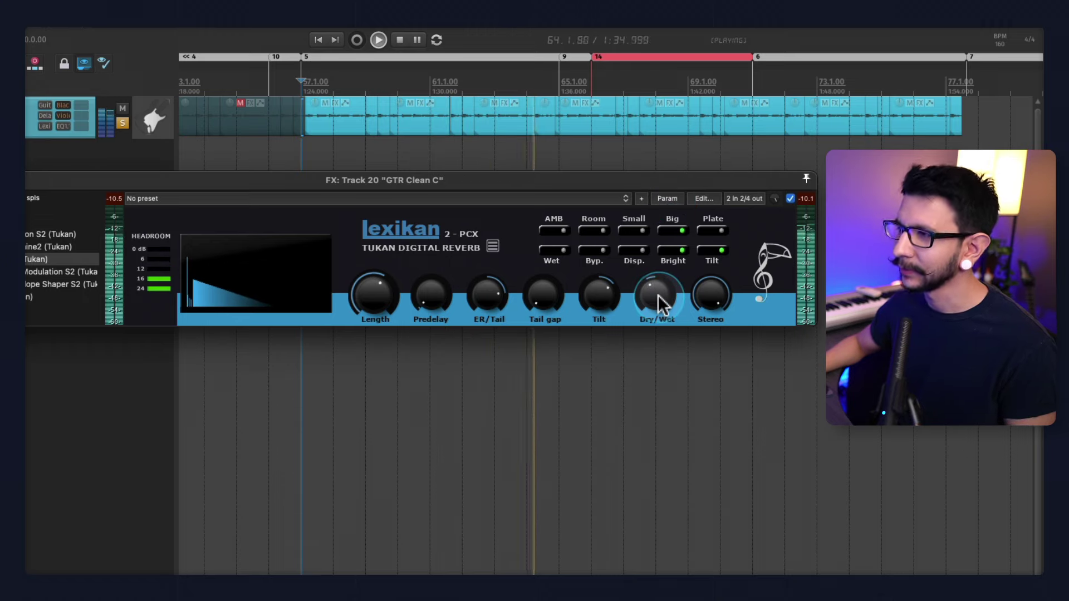
key("space")
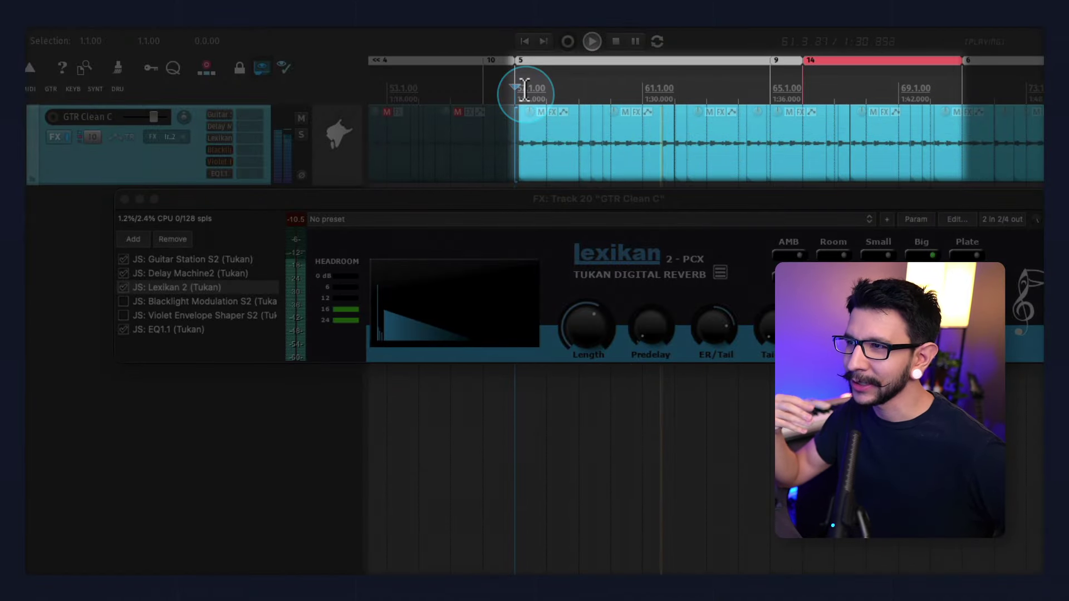
left_click(809, 120)
key("space")
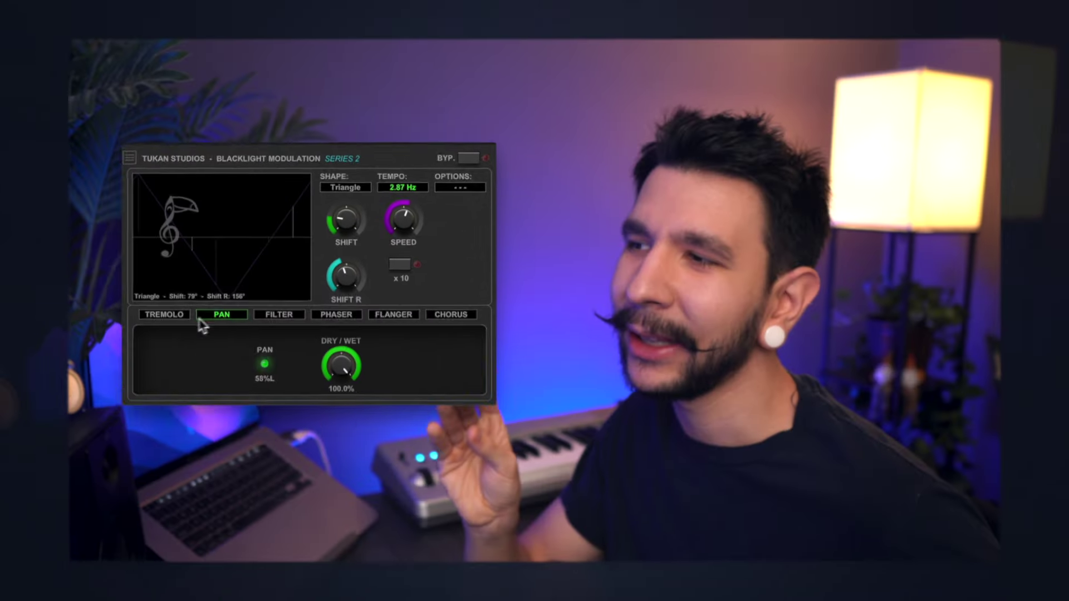
Use Tremolo mode in Blacklight Modulation with the tempo synced to 1/8
left_click(167, 321)
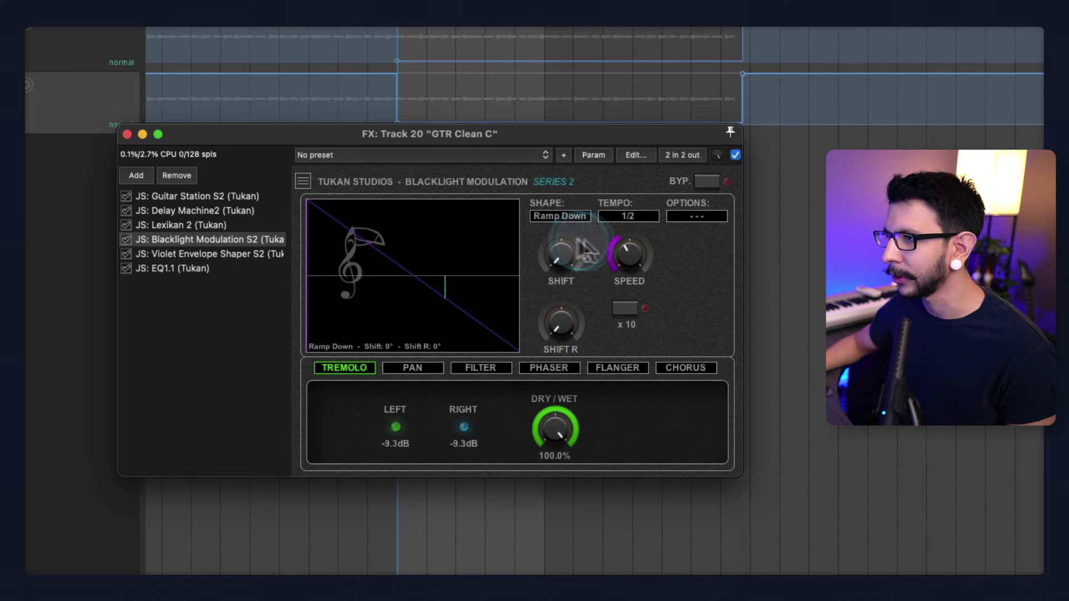
left_click(629, 216)
left_click(632, 318)
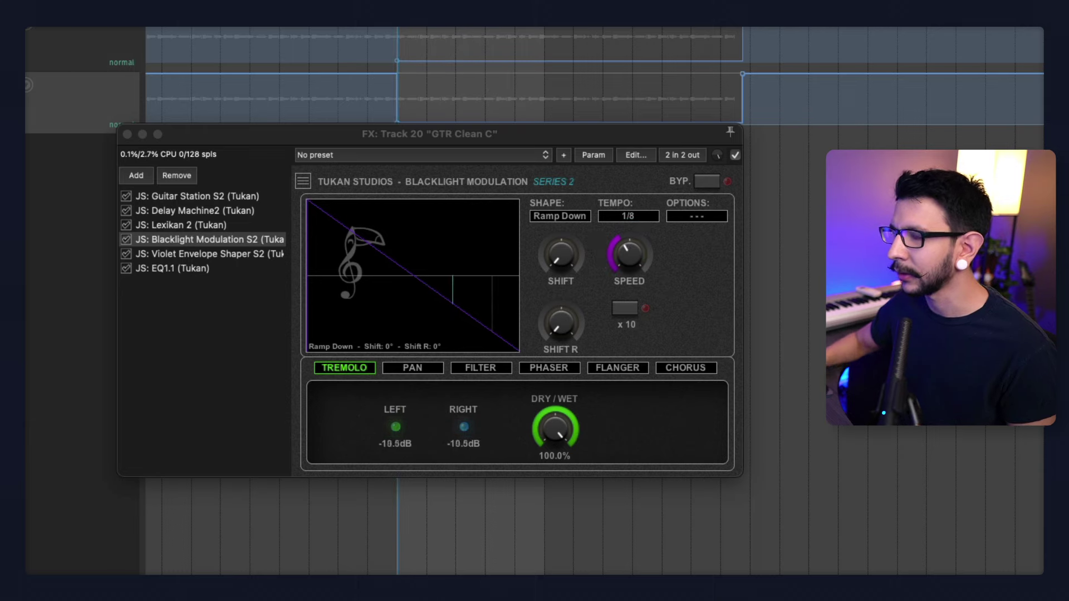
Try a free tremolo speed of about 3.60 Hz and the x10 multiplier, and return to a synced tempo of 1/4
left_click_drag(626, 256, 640, 172)
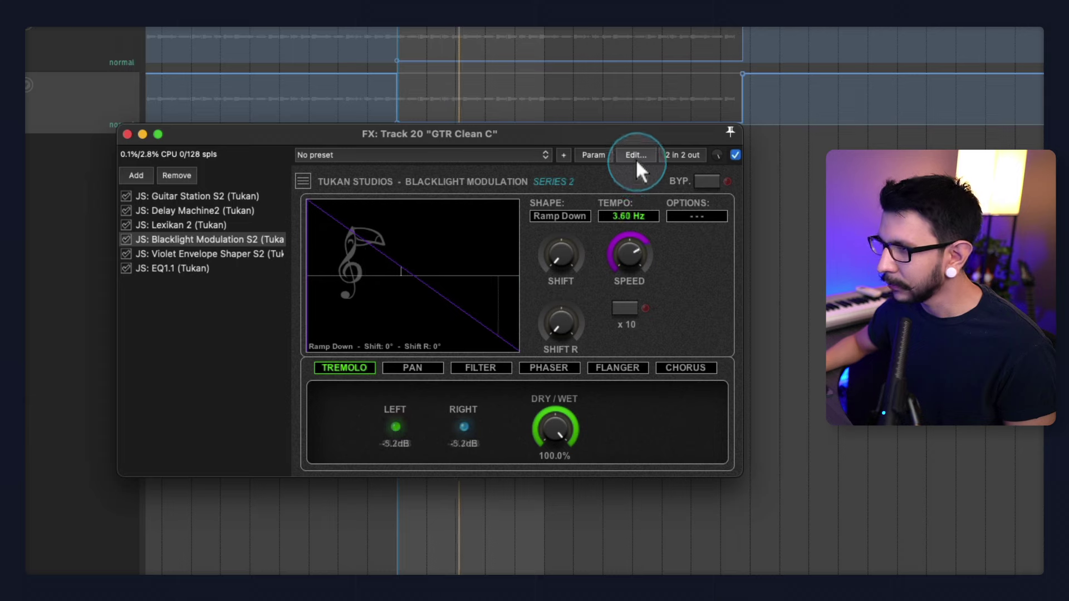
left_click(624, 309)
mouse_move(626, 242)
left_mouse_down()
mouse_move(620, 235)
mouse_move(606, 351)
mouse_move(617, 167)
mouse_move(613, 329)
mouse_move(640, 236)
left_mouse_up()
left_click(632, 214)
left_click(625, 216)
left_click(626, 218)
Change the modulation shape to Sine
left_click(572, 214)
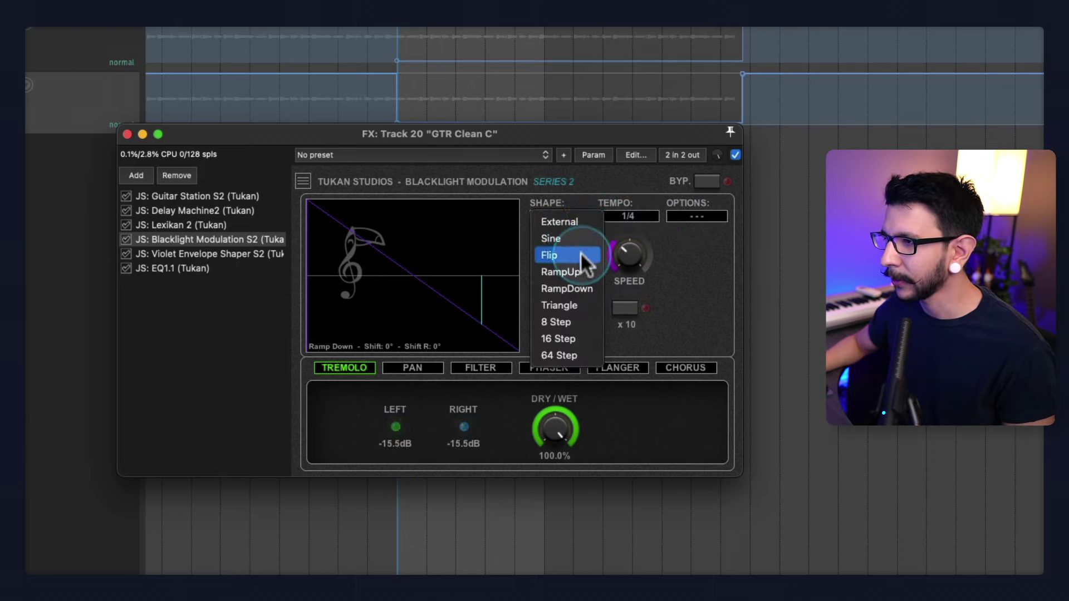
left_click(589, 201)
left_click(573, 213)
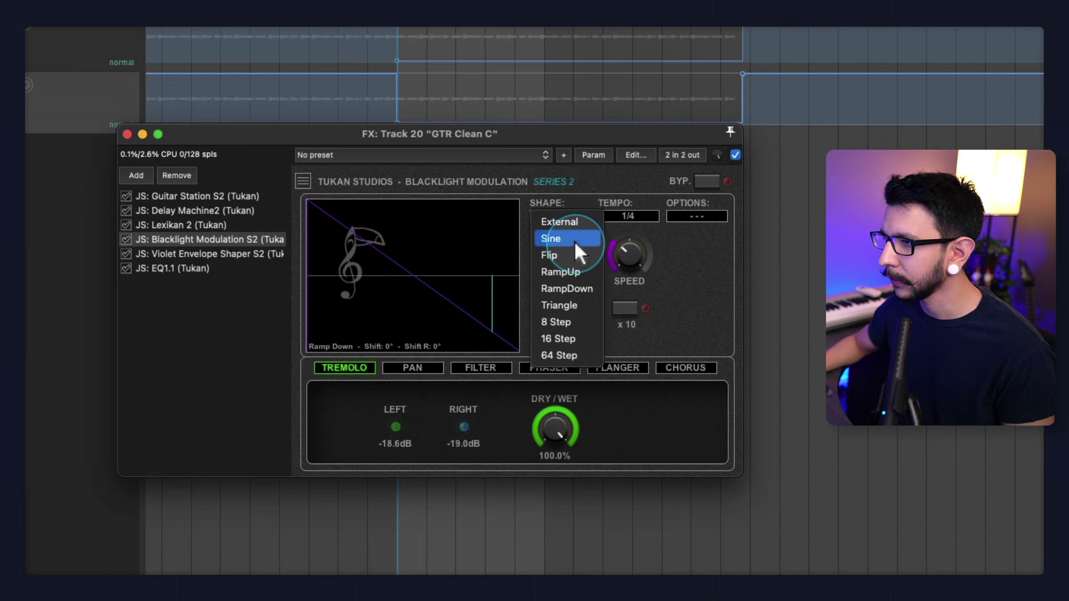
left_click(573, 240)
Switch the modulation effect to Pan and set its tempo to 1/2
left_click(412, 367)
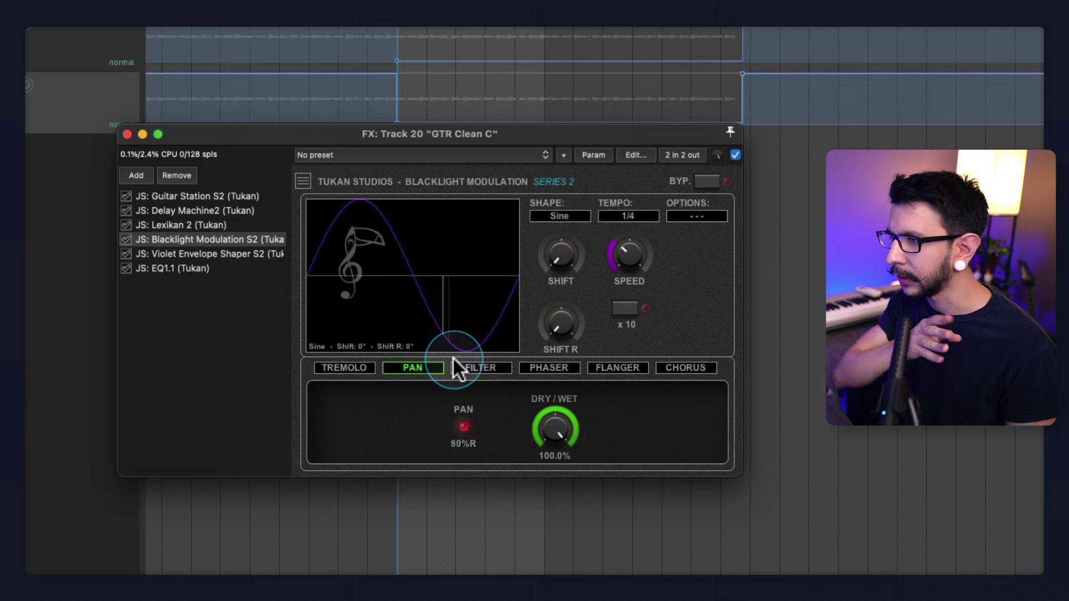
left_click(629, 216)
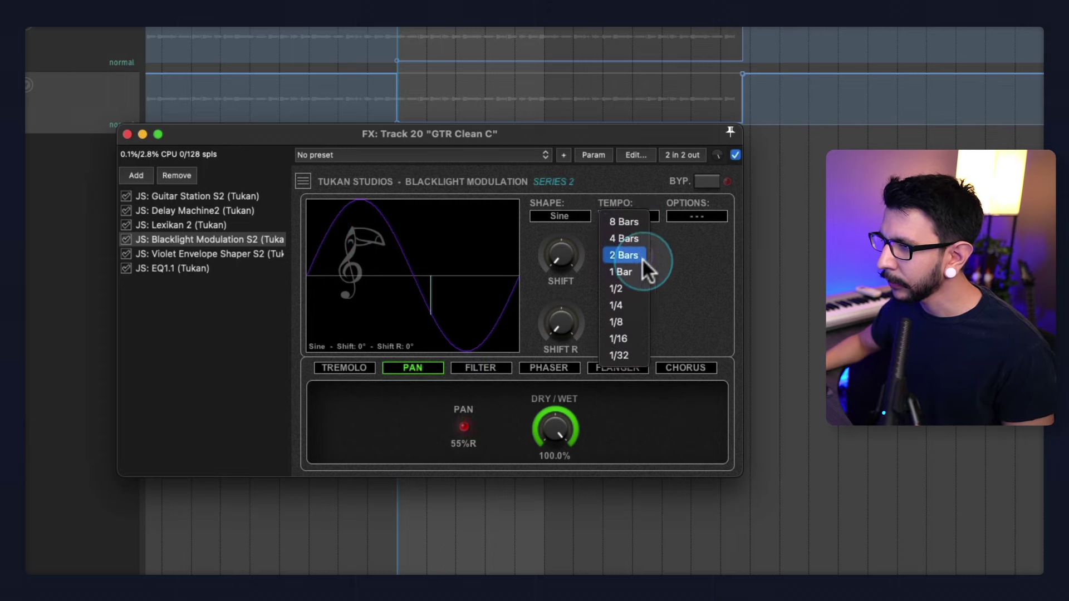
left_click(632, 282)
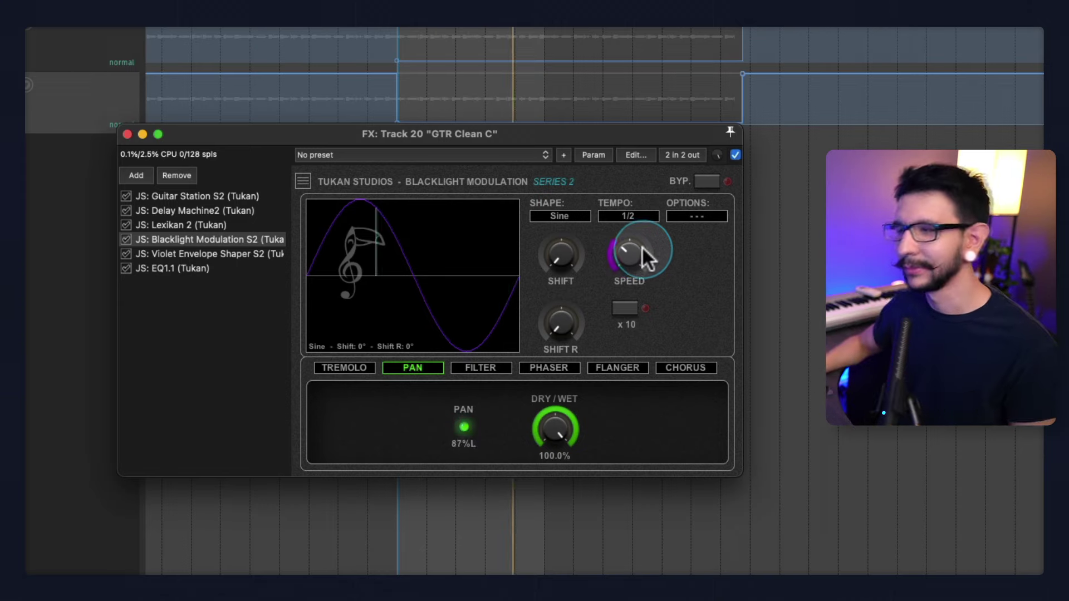
Switch the modulation effect to Filter and raise the filter Q to 7.48 and the center frequency to 435 Hz
left_click(479, 368)
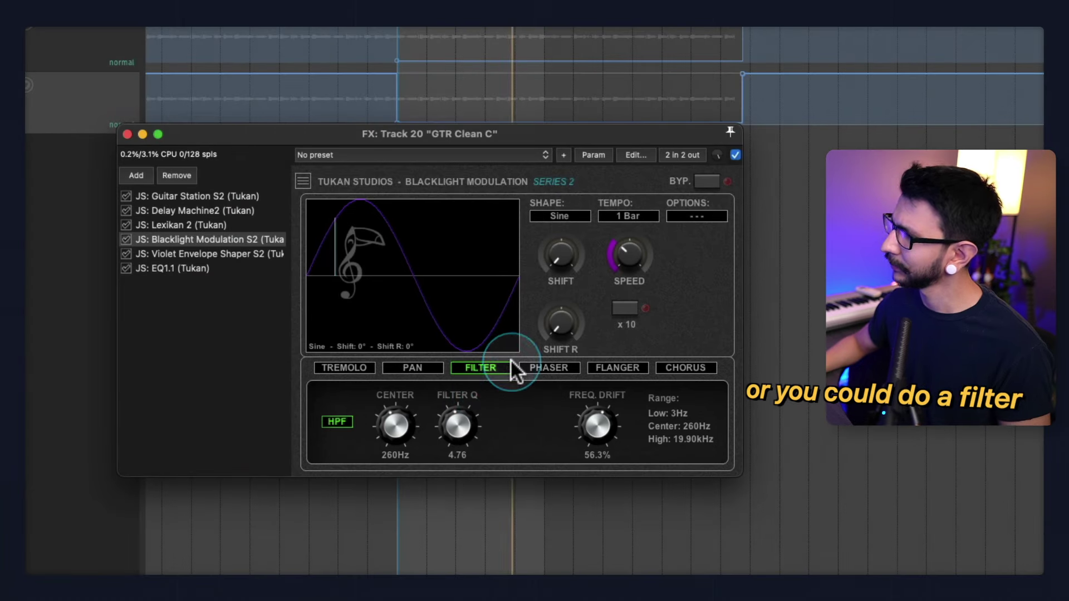
left_click_drag(455, 426, 464, 364)
left_click_drag(399, 413, 536, 353)
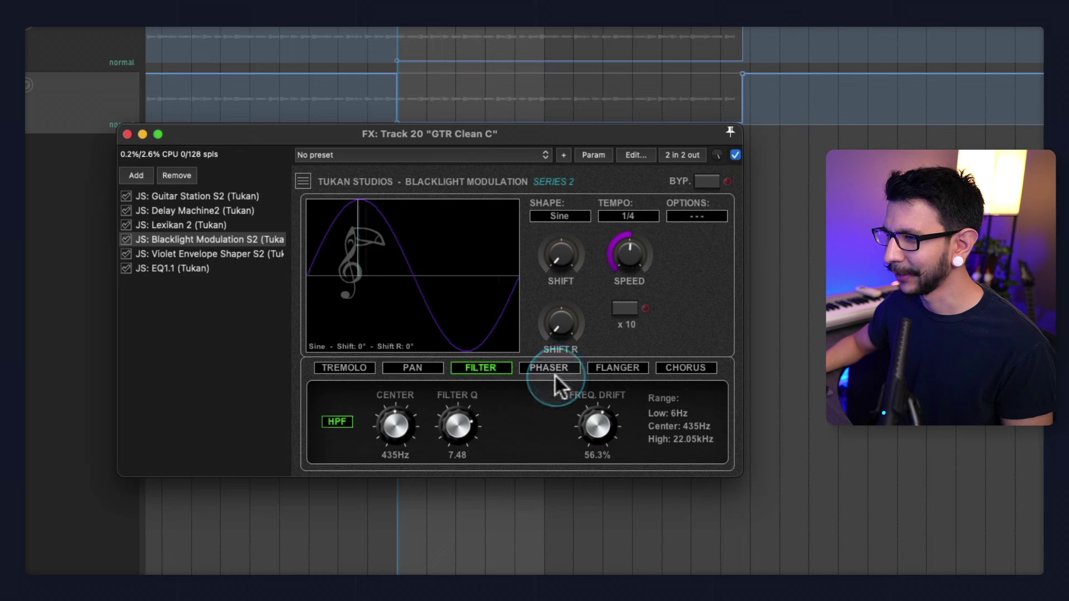
Switch the modulation effect to Phaser with a tempo of 1/4
left_click(553, 367)
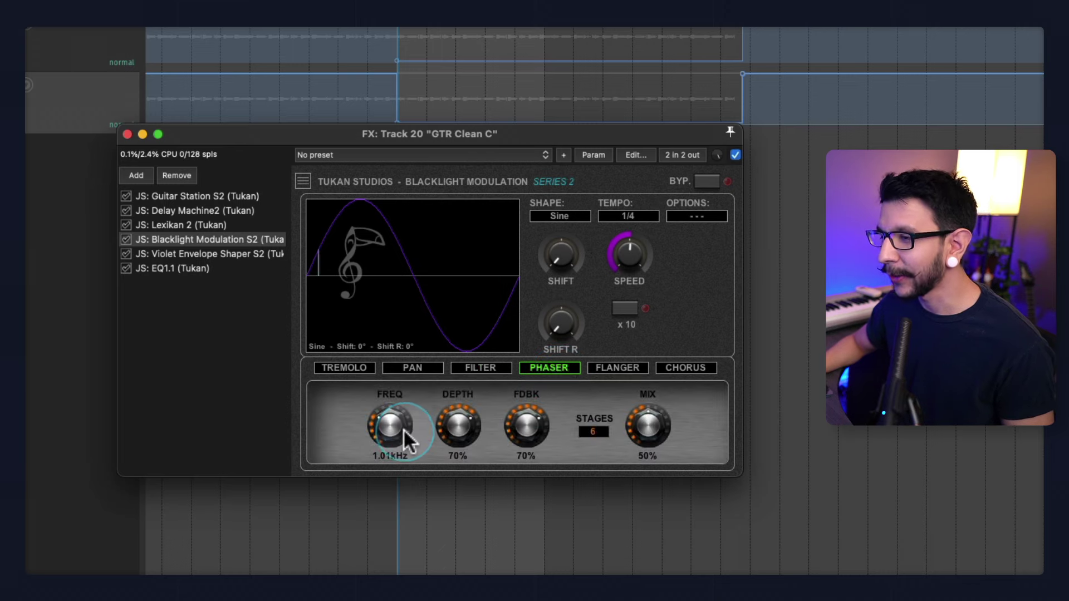
left_click(628, 215)
left_click(615, 305)
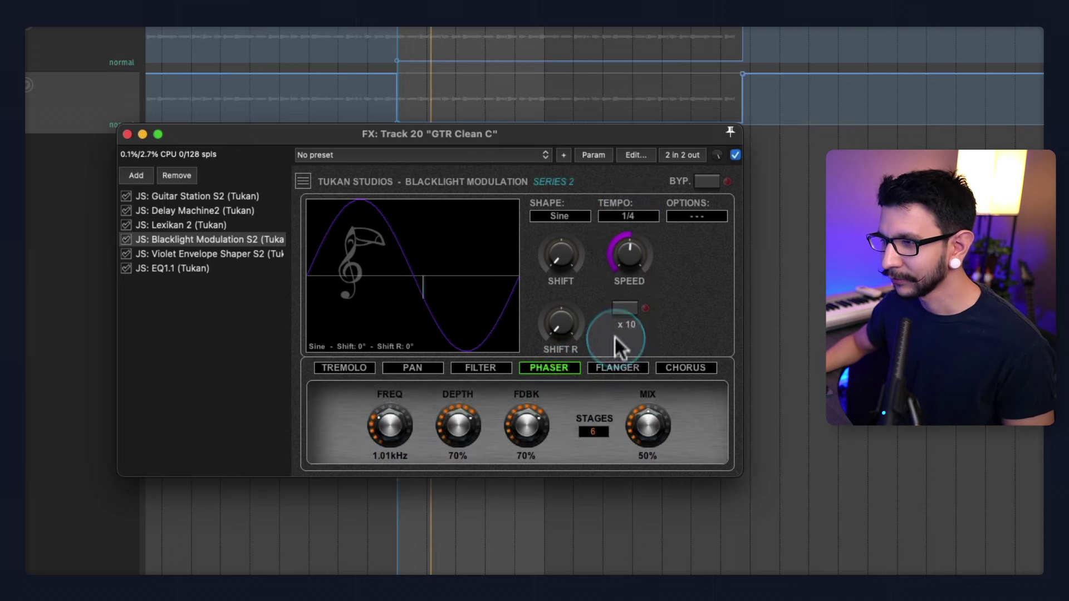
Switch the modulation effect to Flanger and adjust it to a depth of 38% and a feedback of 71%
left_click(618, 367)
left_click_drag(402, 422, 413, 382)
left_click(457, 408)
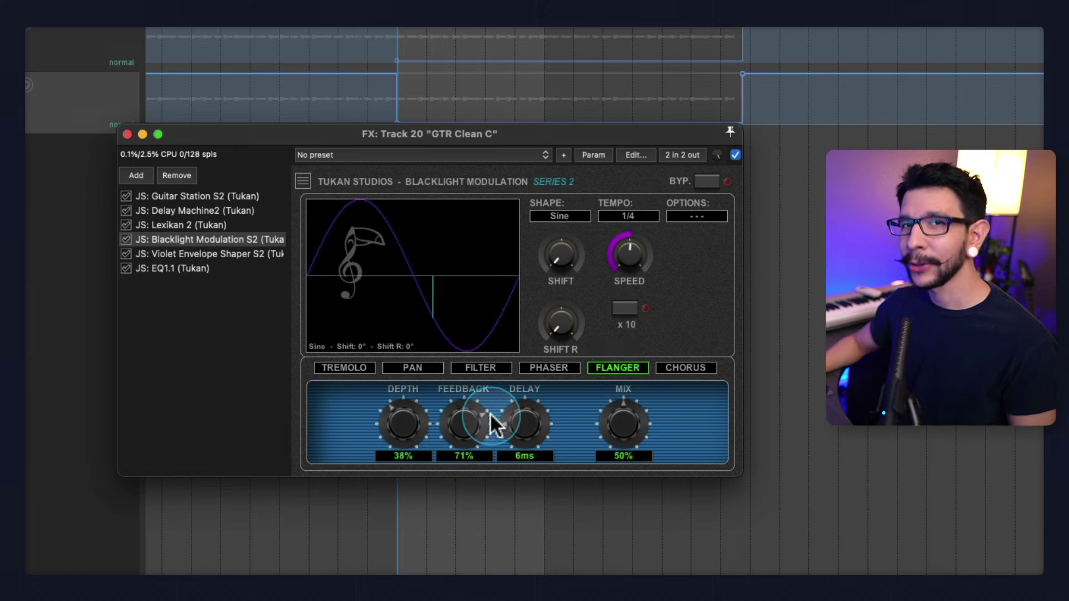
Switch the modulation effect to Chorus and set depth to 9%, delay to 39 ms, HPF to 318 Hz and mix to 44% during playback
left_click(685, 368)
key("space")
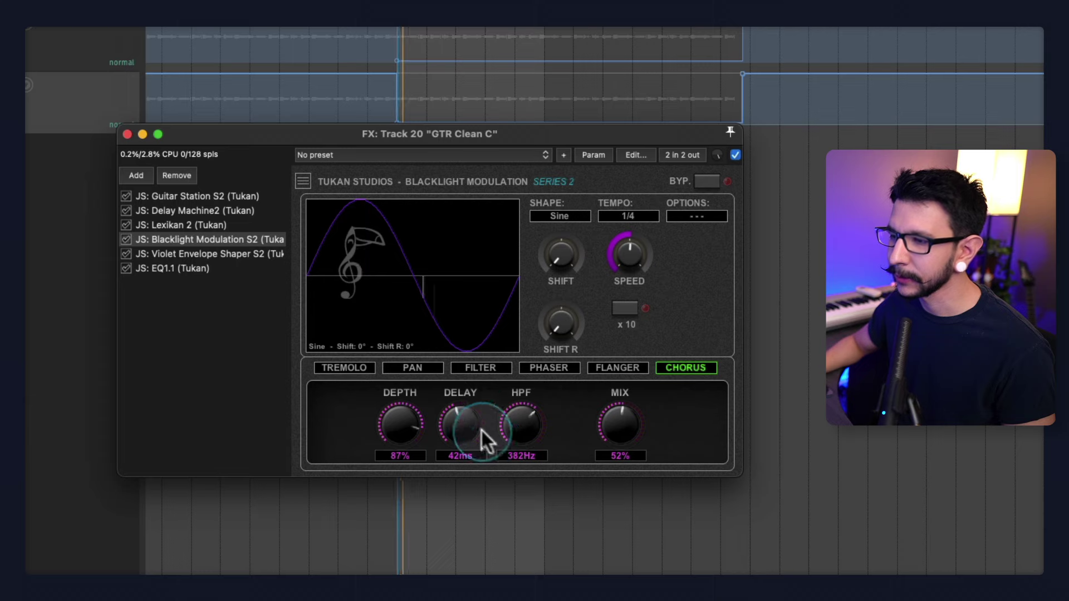
left_click_drag(526, 412, 472, 429)
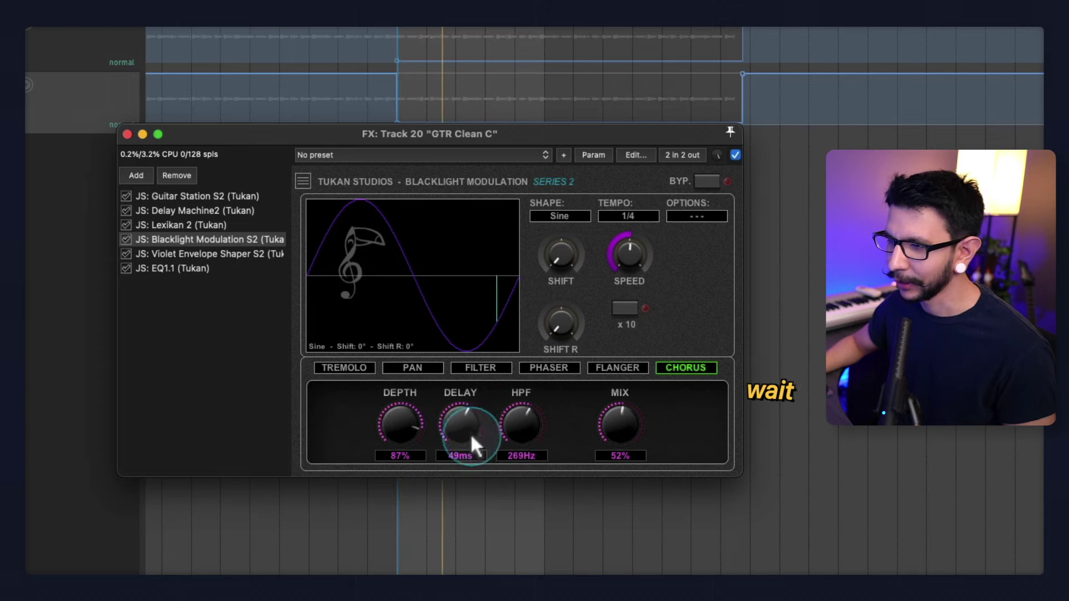
scroll(472, 430, "down", 3)
scroll(397, 440, "down", 10)
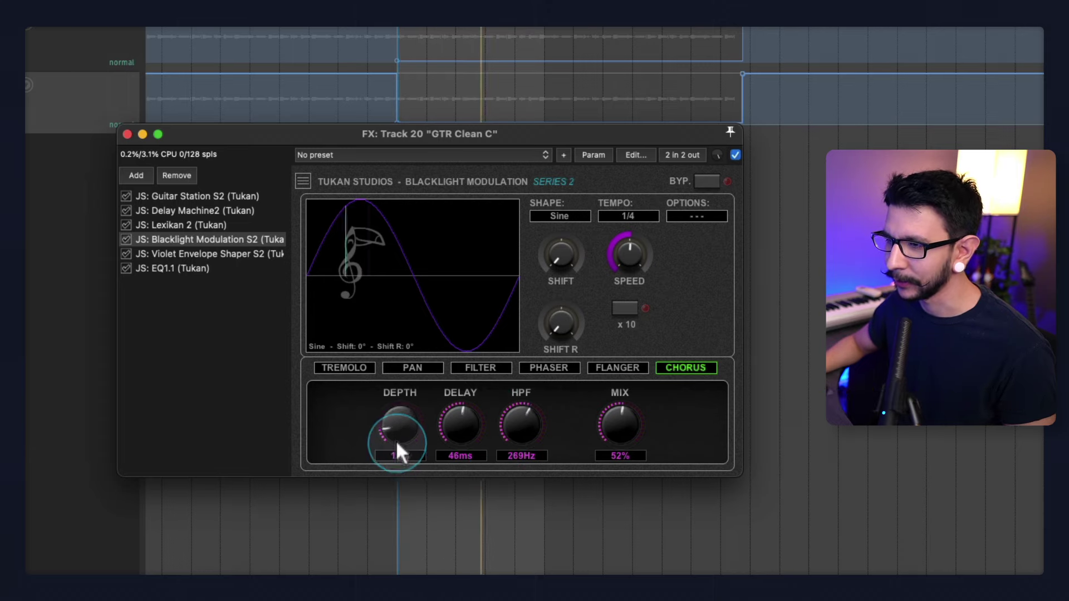
scroll(459, 436, "down", 1)
scroll(524, 419, "up", 2)
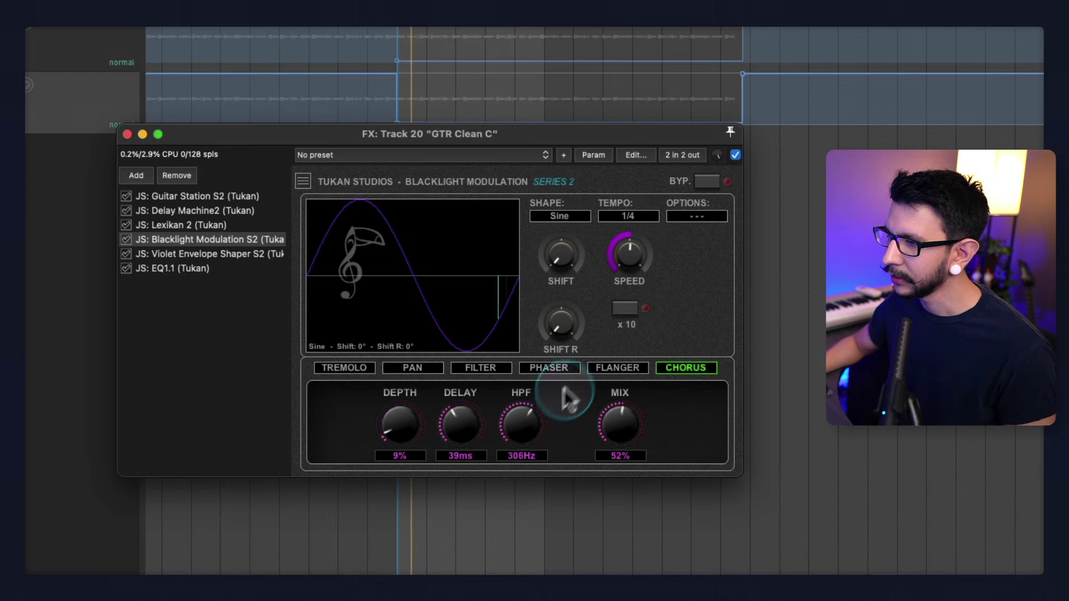
scroll(531, 420, "up", 1)
scroll(622, 431, "down", 2)
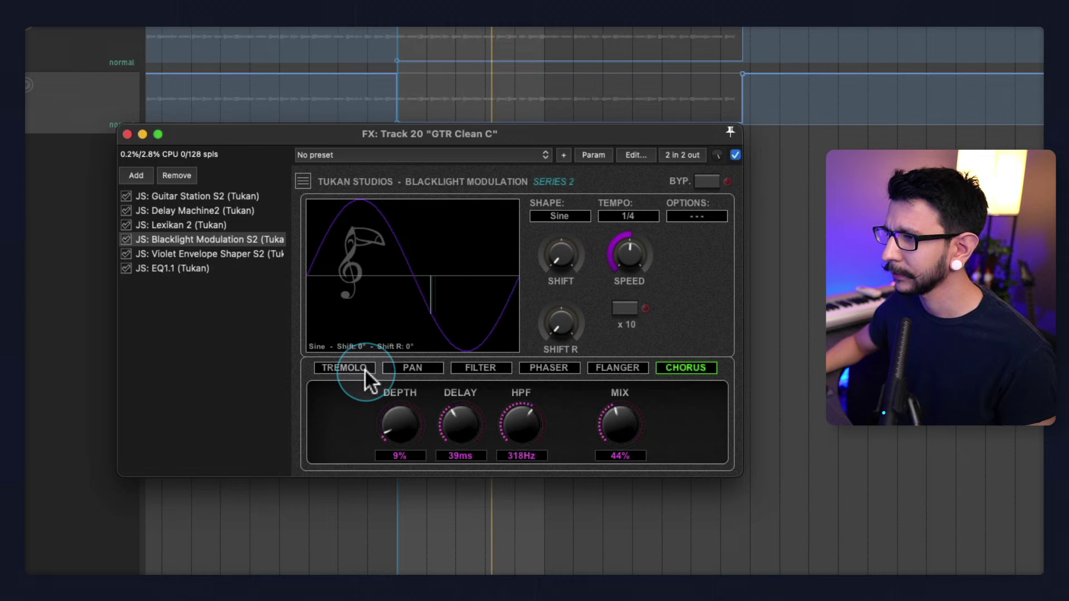
Switch the modulation effect to Tremolo and set its tempo to 1/8
left_click(363, 368)
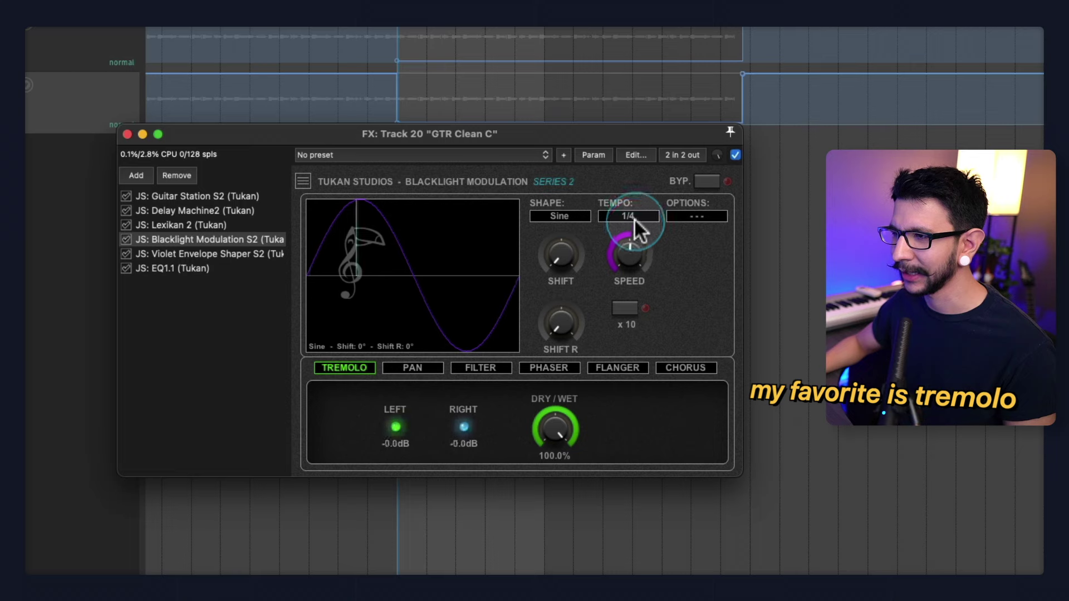
left_click(637, 321)
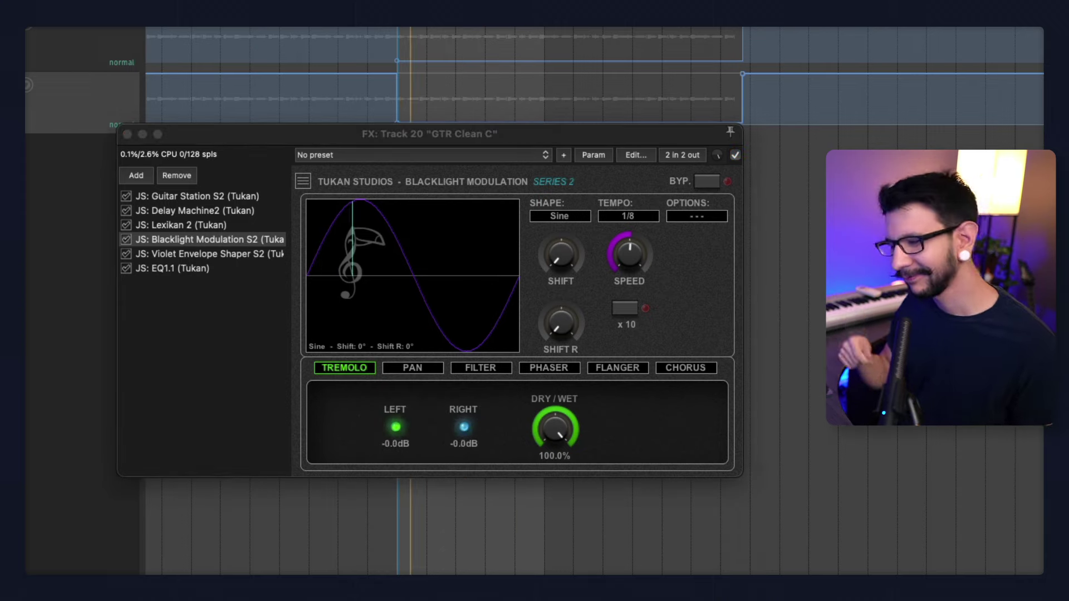
left_click(412, 367)
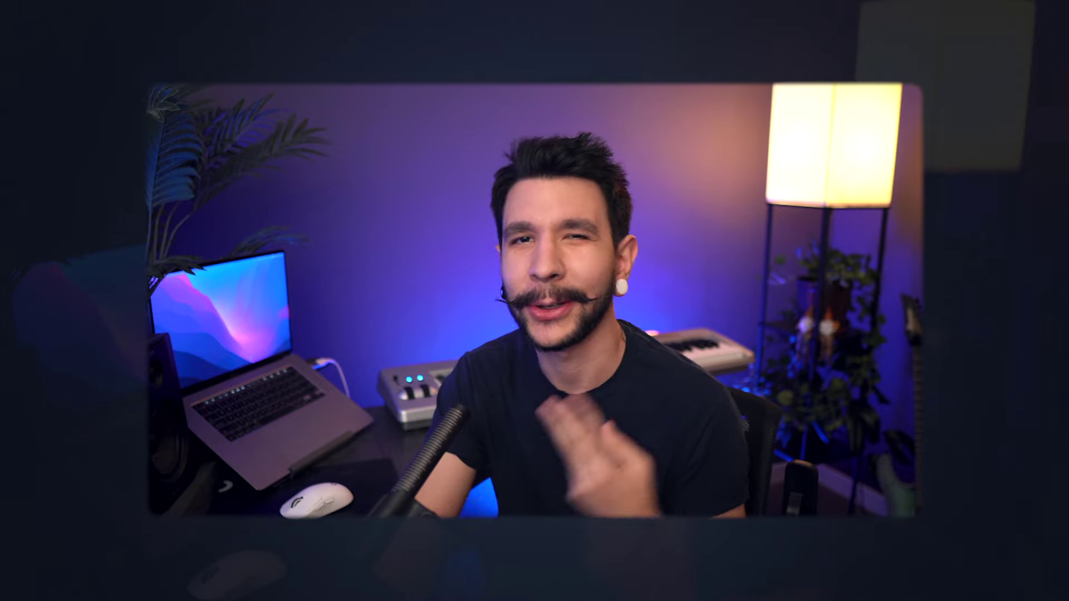
Look through the About section and recent posts on the Tukan Studios Patreon page in the browser
scroll(69, 243, "down", 5)
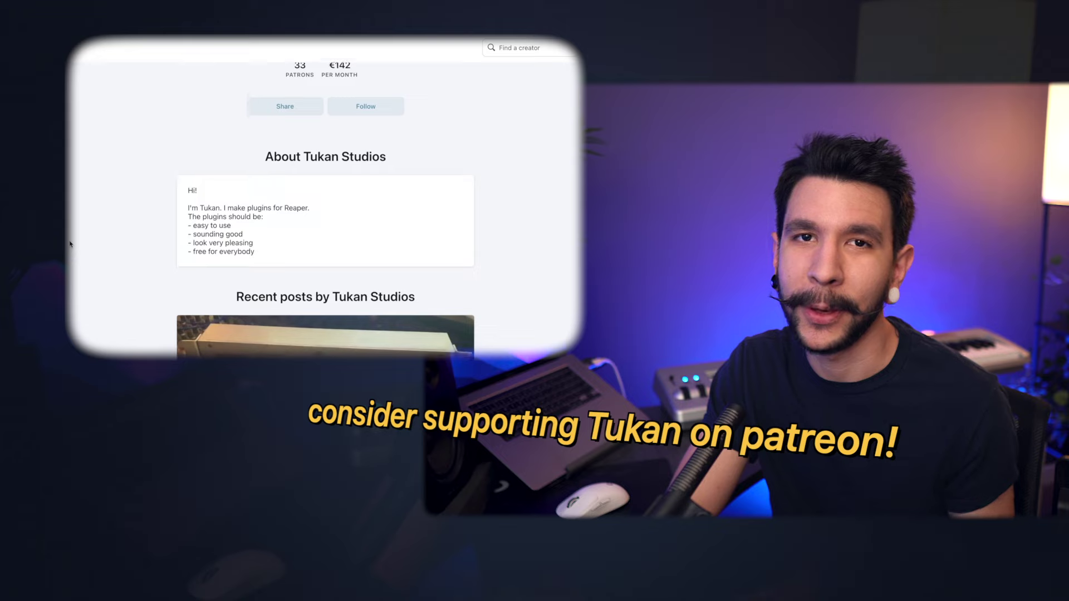
scroll(70, 243, "down", 4)
scroll(70, 243, "down", 3)
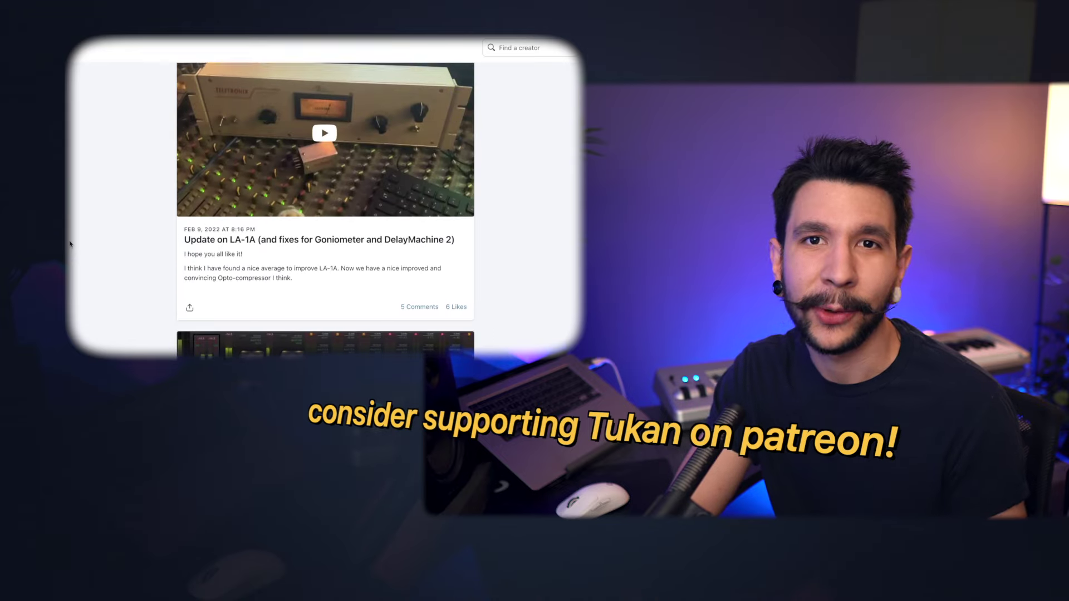
scroll(69, 244, "down", 5)
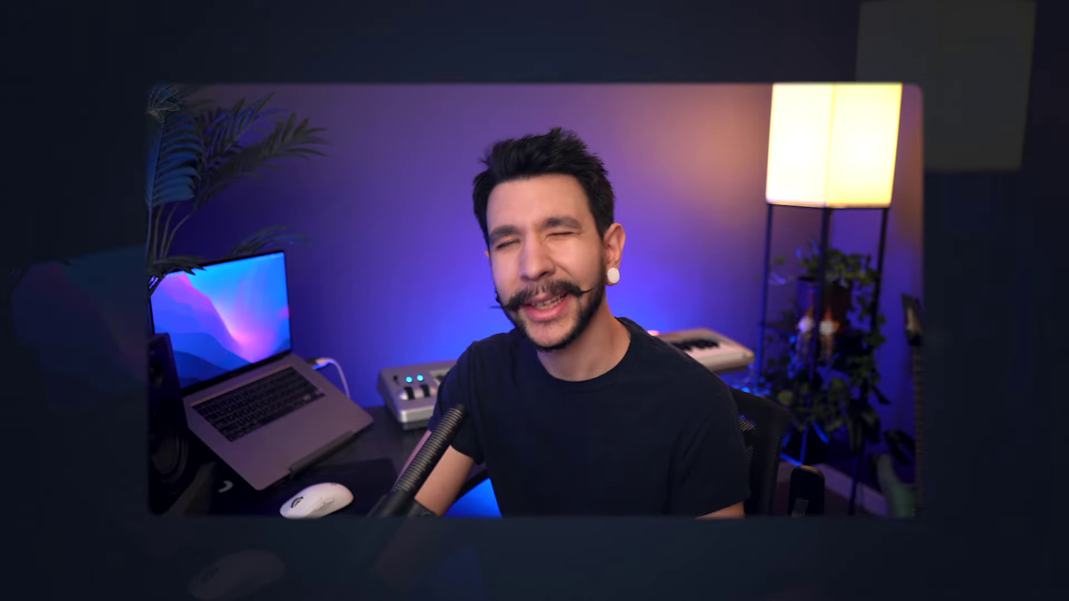